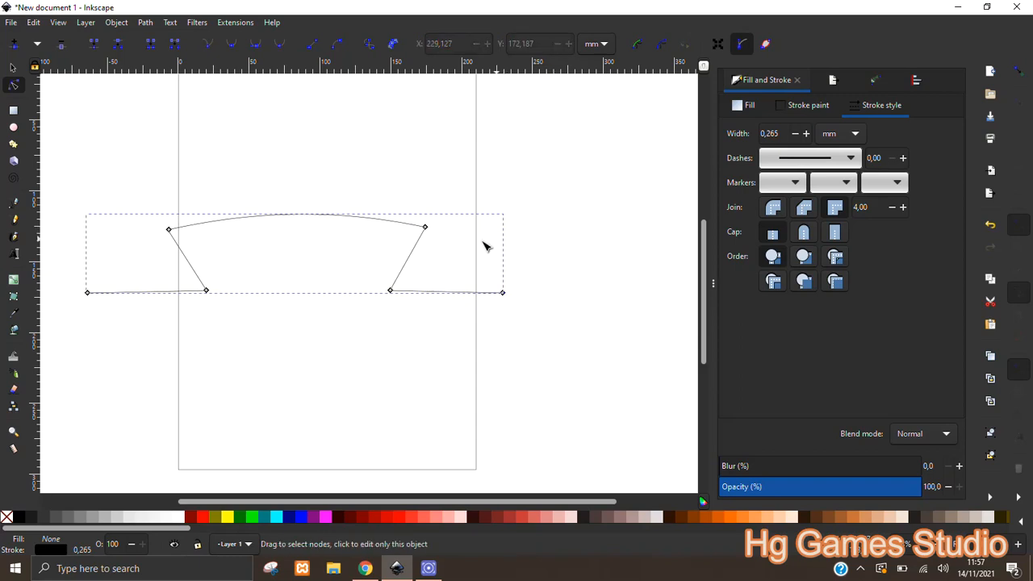
Move the ribbon outline's upper-right node slightly outward and duplicate the outline, leaving two overlapping copies offset vertically by about 27 mm.
left_click_drag(425, 228, 433, 232)
left_click(14, 69)
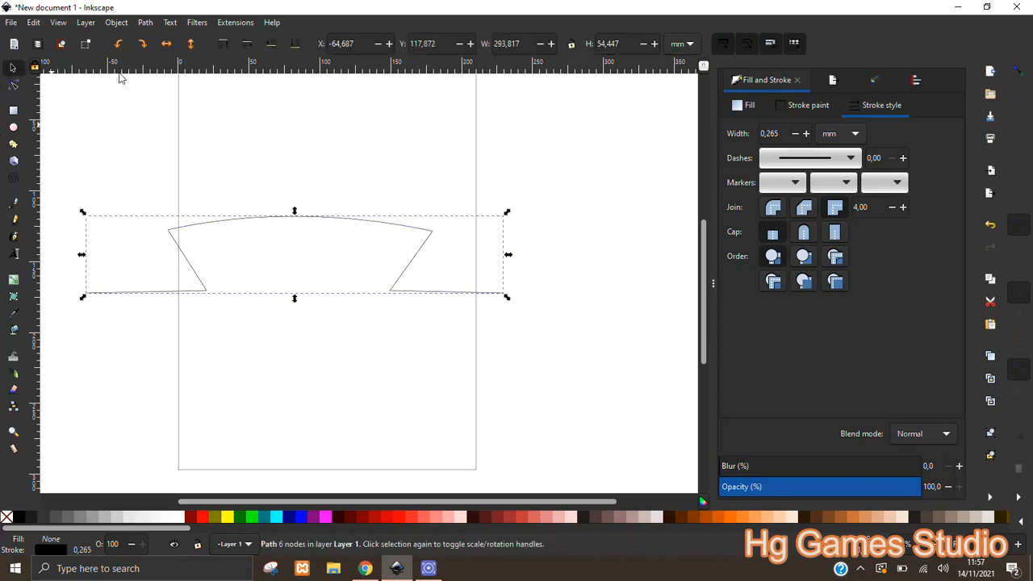
left_click_drag(285, 326, 315, 320)
left_click_drag(362, 207, 303, 93)
key("ctrl+d")
Combine the two overlapping lower ribbon outlines into a single path, leaving the separate upper outline out.
left_click(465, 253)
left_click(392, 209, "shift")
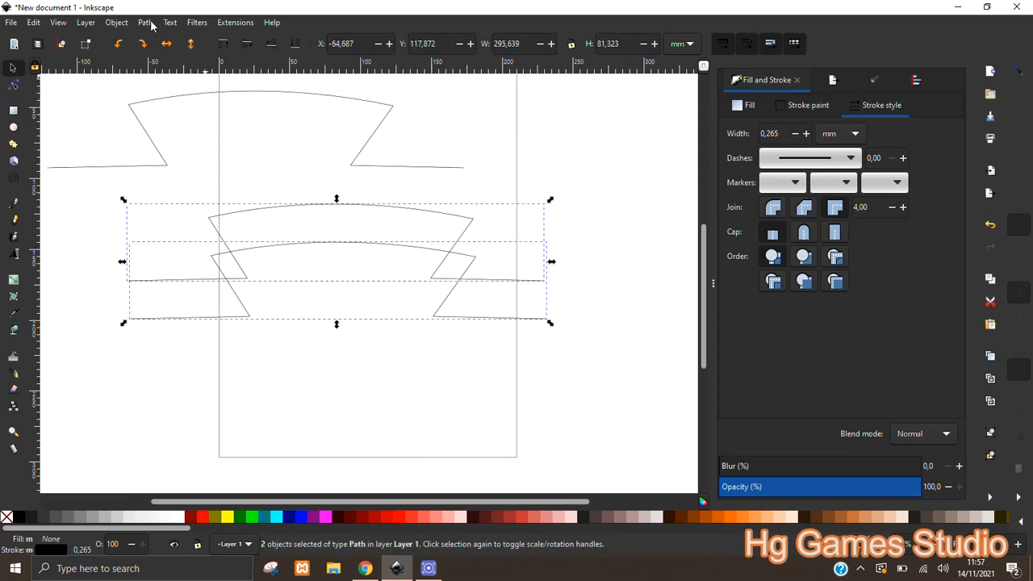
left_click(149, 24)
left_click(161, 181)
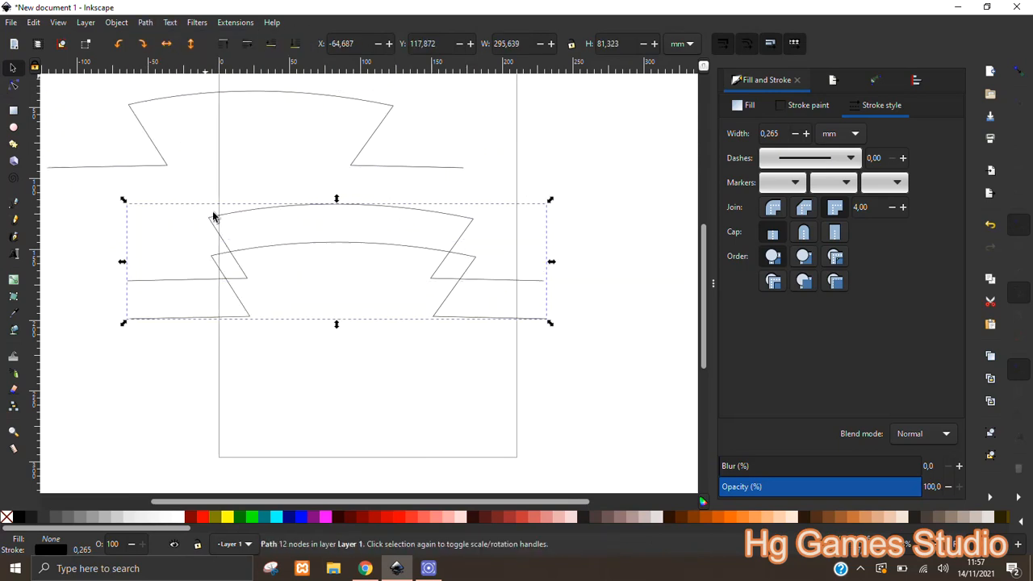
Apply the Interpolate Sub-Paths path effect to the combined outline with 100 steps.
left_click(871, 80)
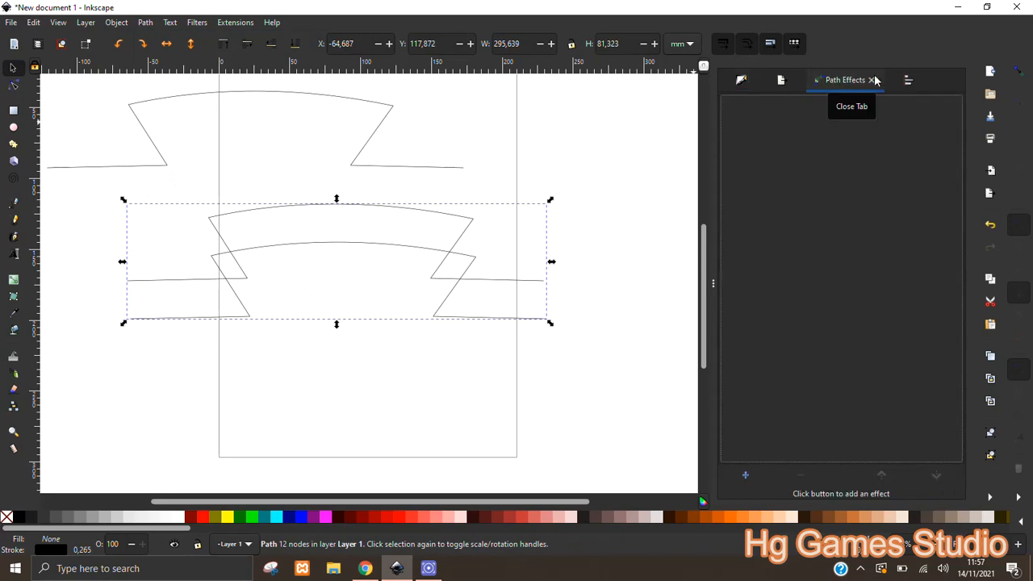
left_click(743, 476)
left_click(902, 294)
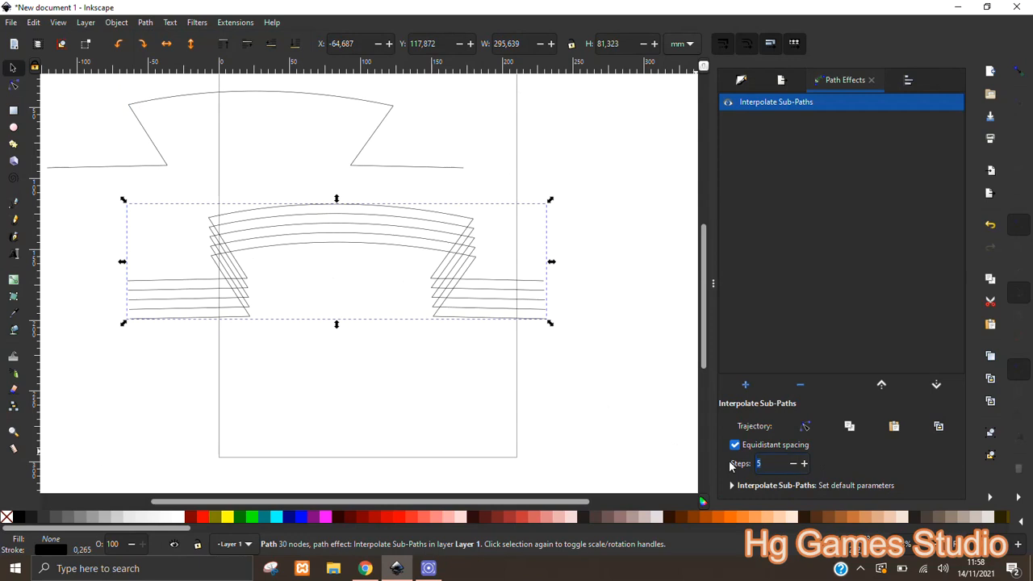
key("Return")
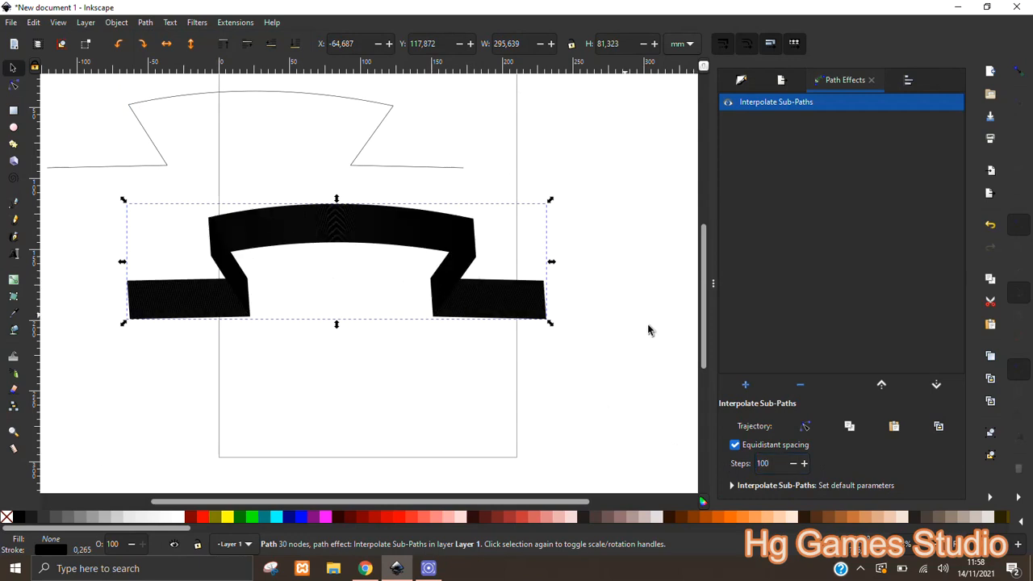
Convert the interpolated ribbon's stroke to a path and fill it with green.
left_click(145, 22)
left_click(161, 54)
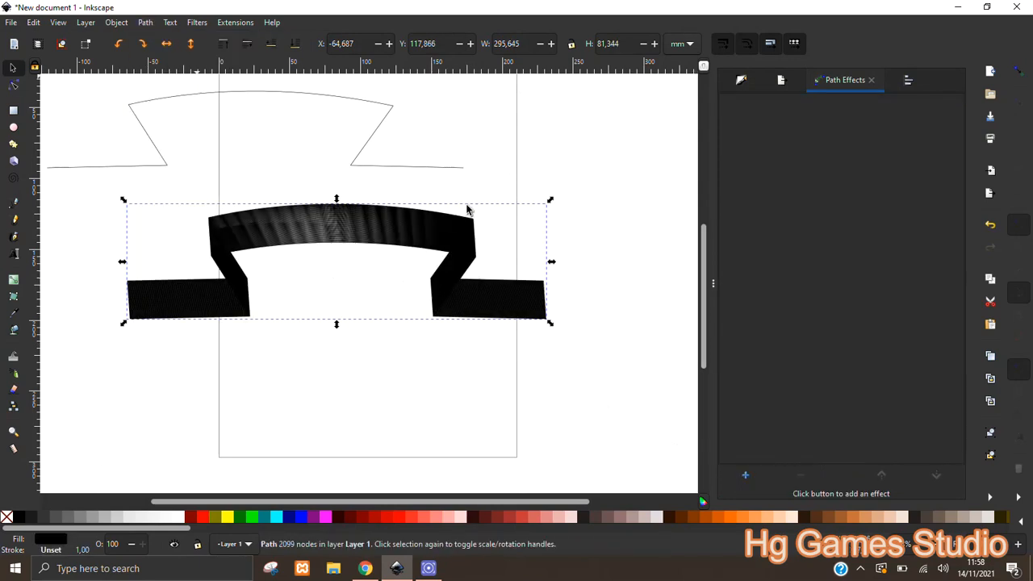
left_click(251, 517)
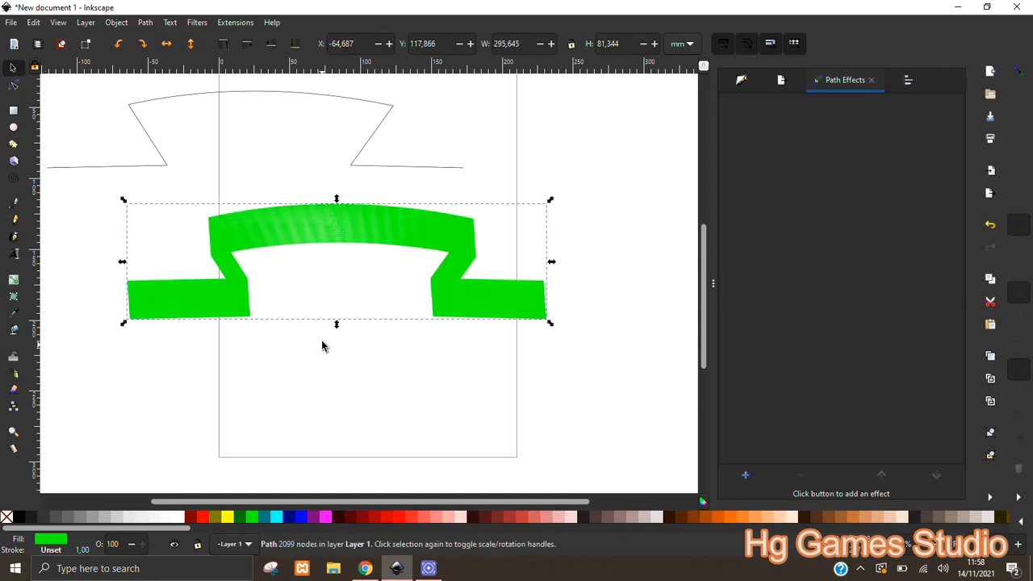
left_click_drag(290, 346, 360, 371)
scroll(387, 272, "up", 5)
scroll(416, 241, "down", 5)
left_click(520, 190)
left_click(406, 236)
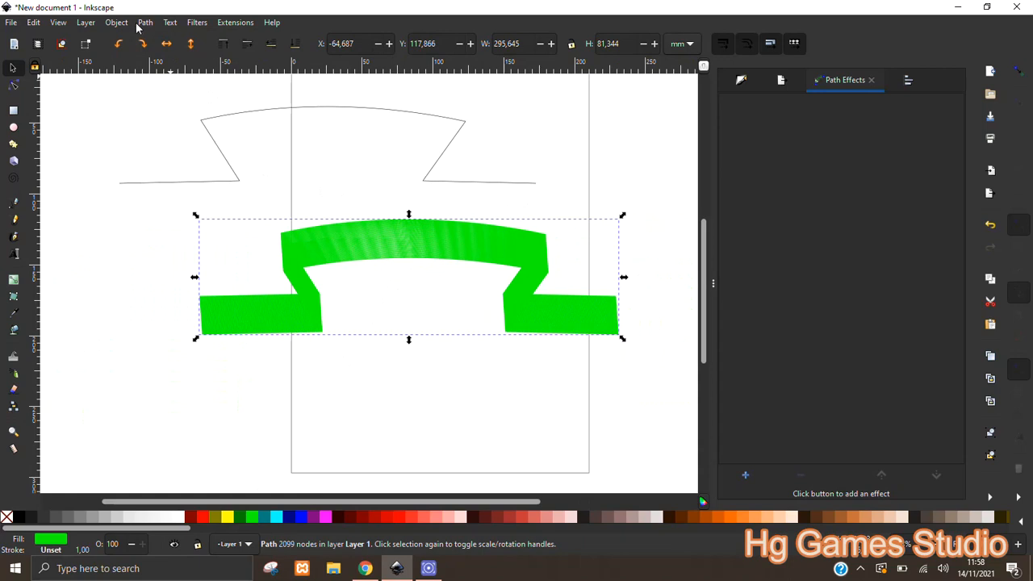
left_click(58, 22)
mouse_move(101, 87)
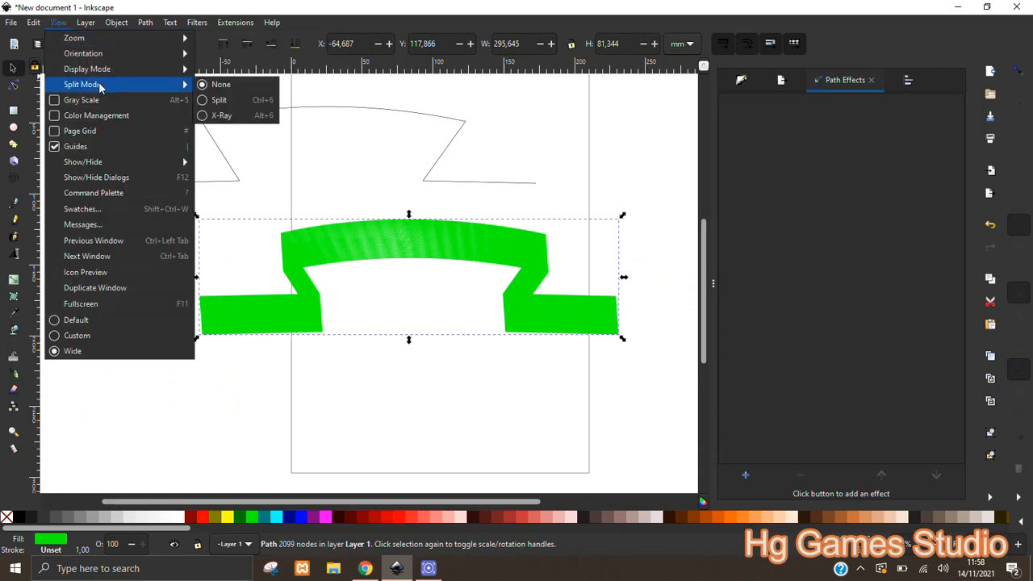
mouse_move(139, 68)
left_click(214, 69)
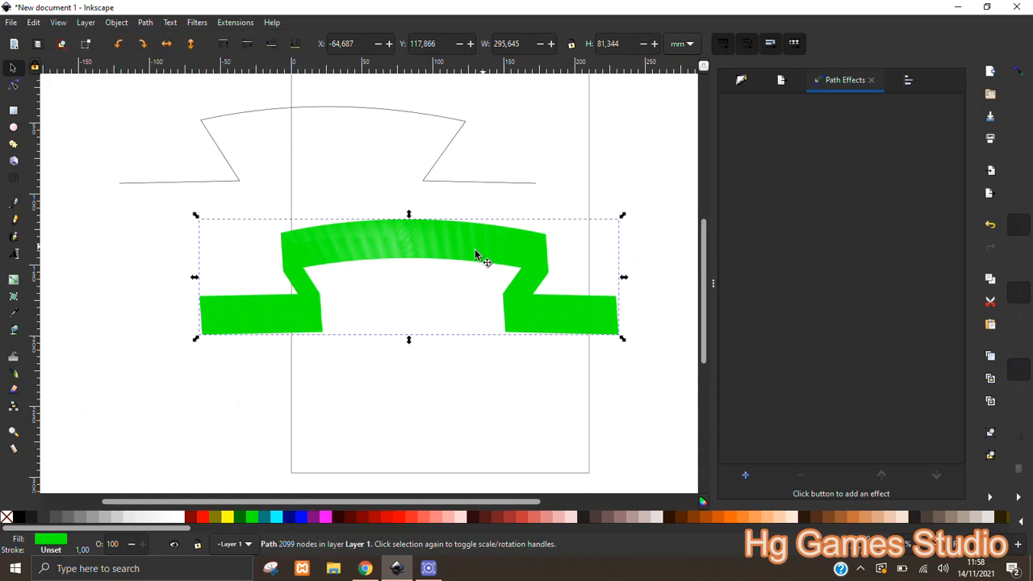
Draw two lines across the left fold, one along the arched band's lower edge and one about 26 mm long along the tail's upper edge.
scroll(301, 261, "up", 2)
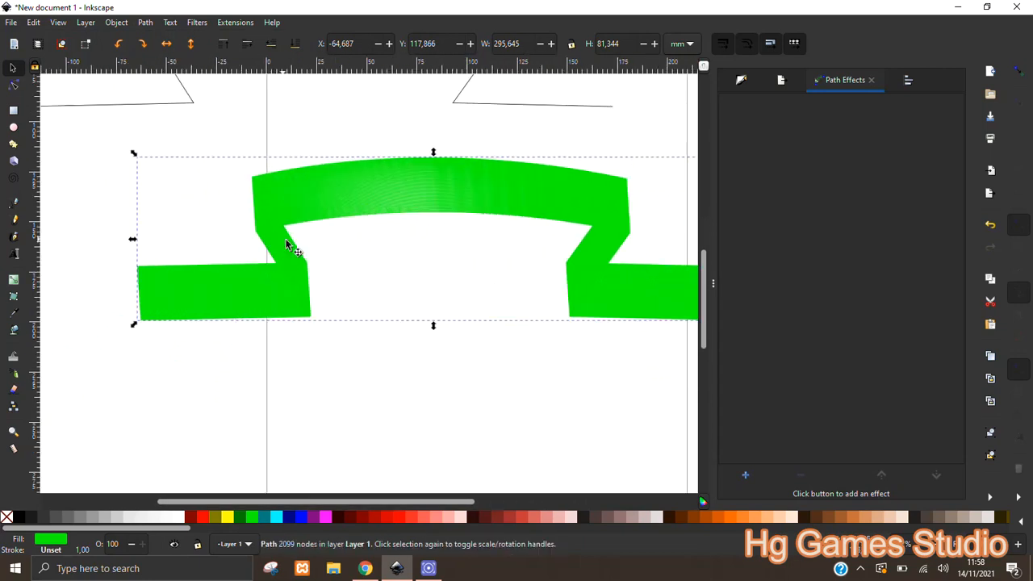
scroll(292, 242, "up", 2)
key("b")
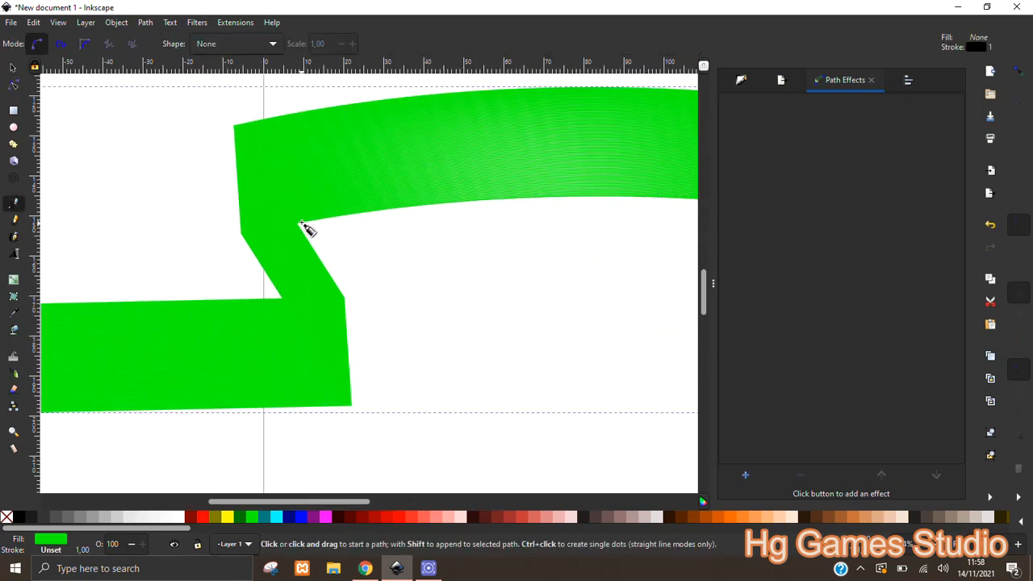
left_click(298, 224)
double_click(225, 236)
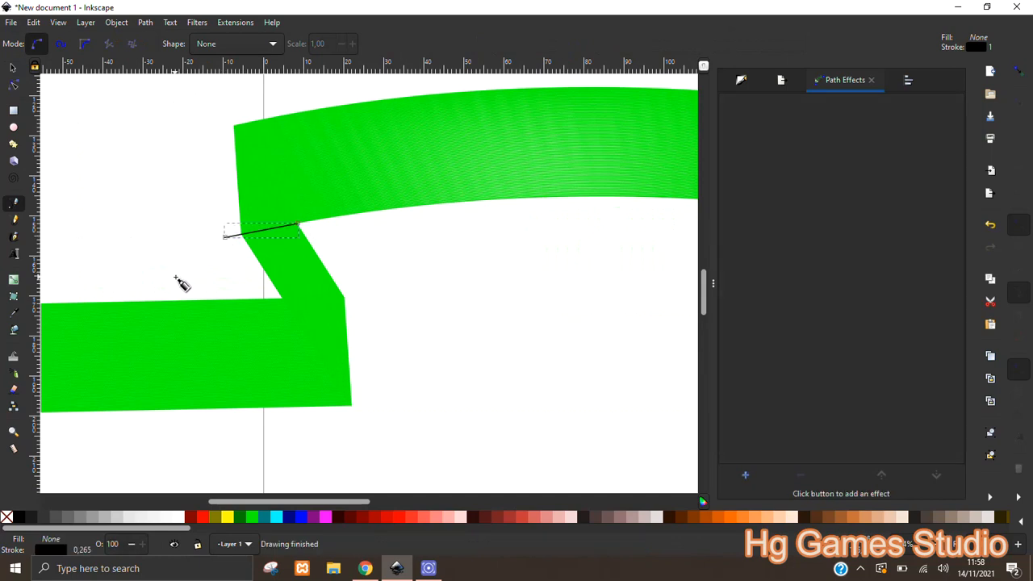
left_click(357, 298)
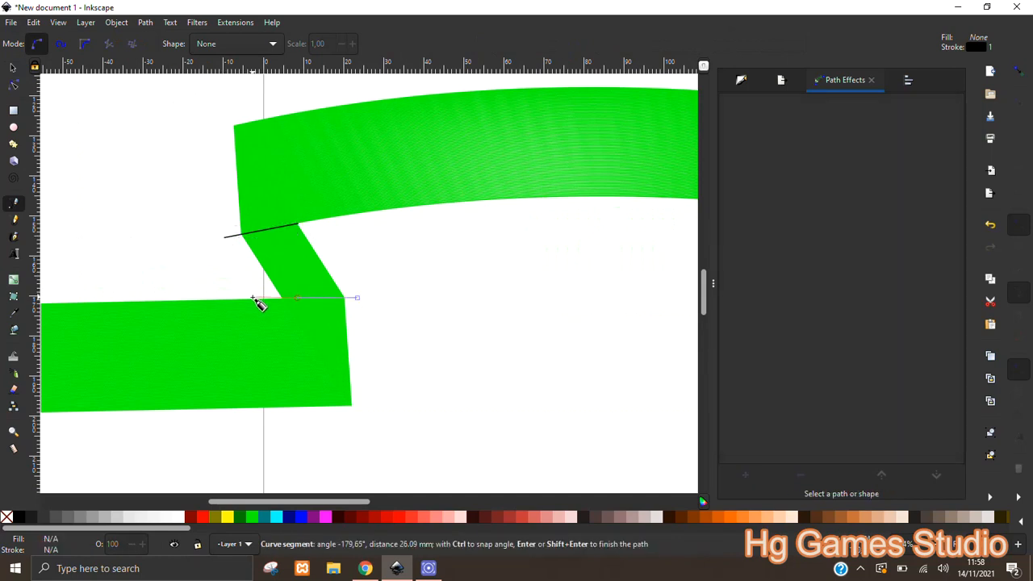
double_click(253, 299)
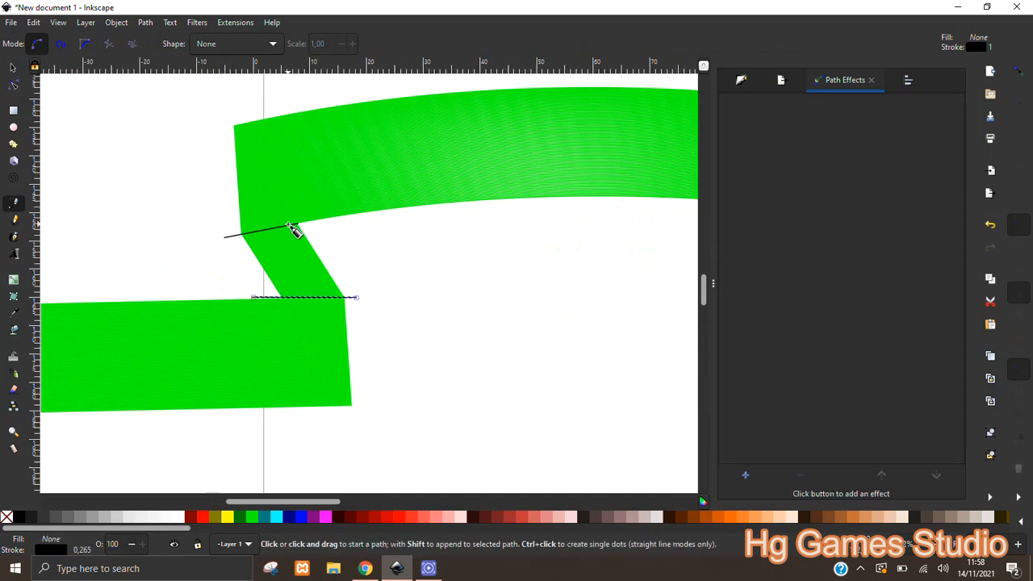
Bend the upper line on the left fold so it follows the arched band's curved lower edge.
scroll(295, 231, "up", 1)
key("n")
left_click(292, 228)
left_click_drag(290, 239, 277, 234)
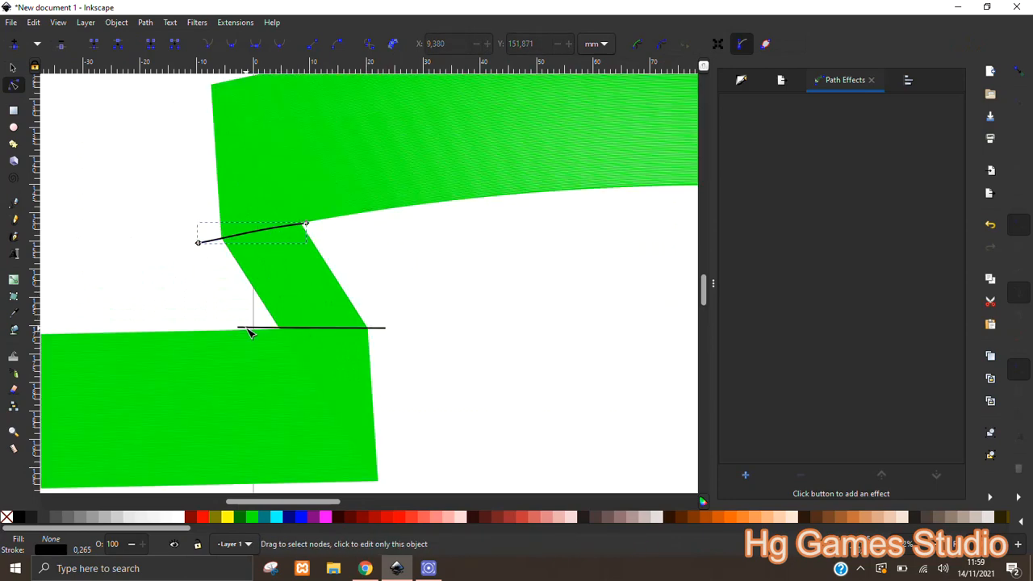
Draw a line across the top of the right fold and bend it to follow the arched band's lower edge past both sides.
scroll(479, 298, "down", 3)
scroll(396, 289, "up", 3)
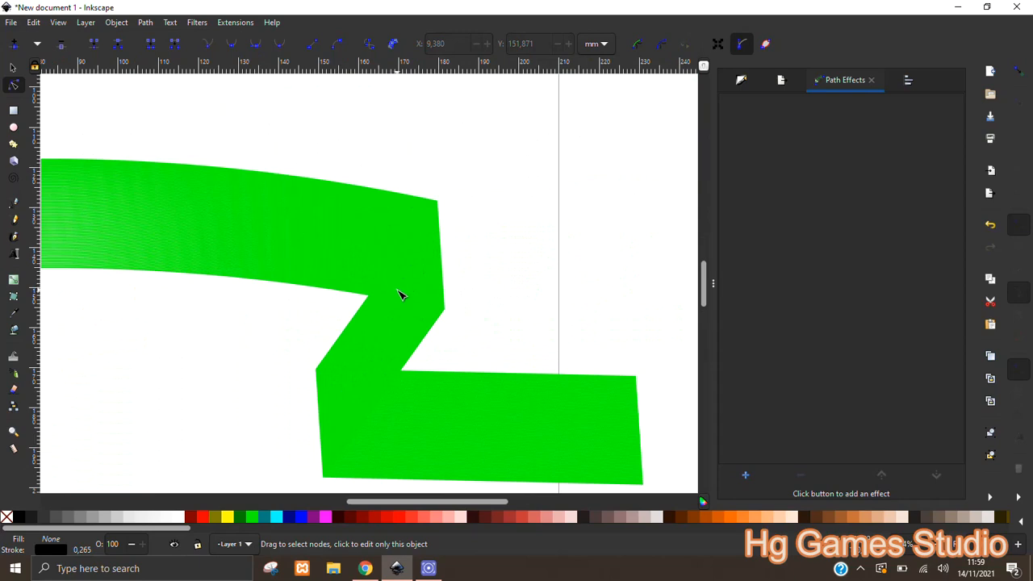
key("b")
left_click(451, 308)
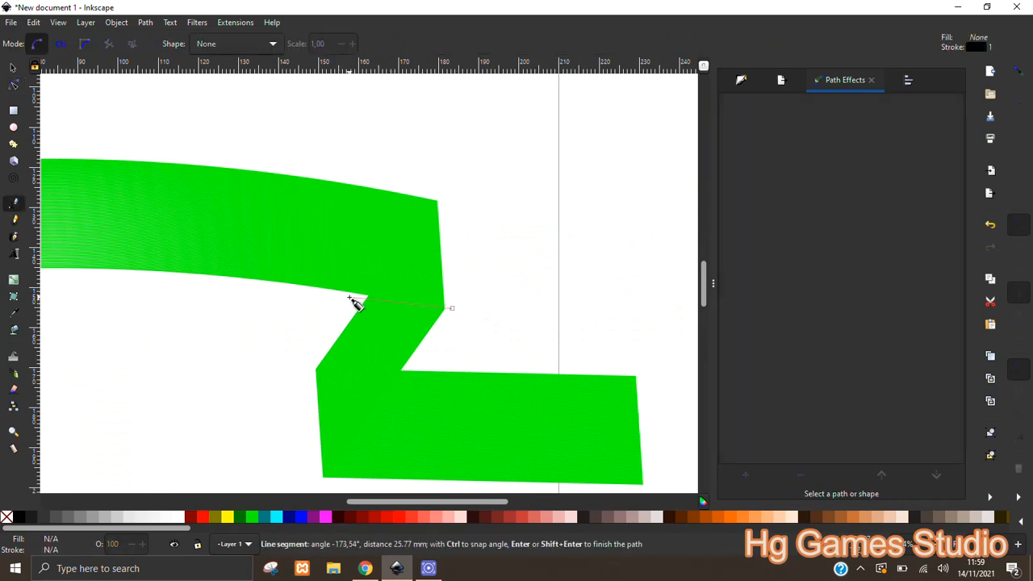
double_click(352, 296)
key("n")
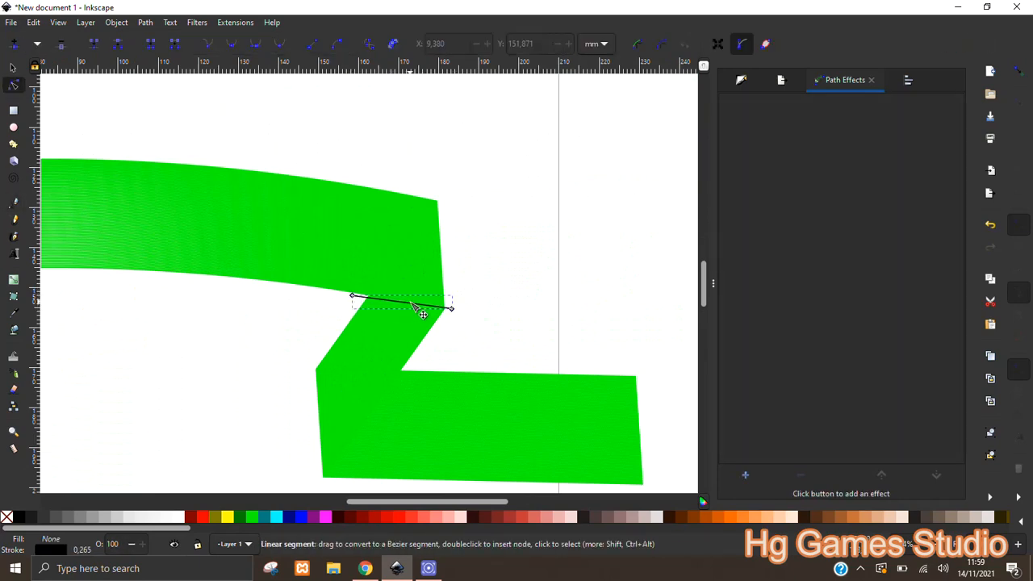
scroll(363, 302, "up", 3)
left_click_drag(329, 284, 338, 281)
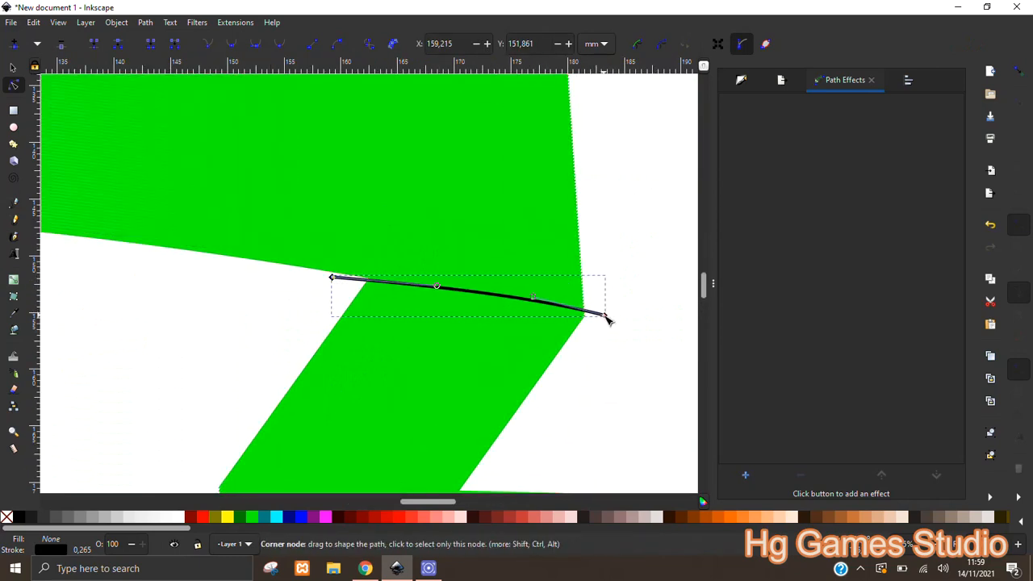
left_click_drag(605, 315, 606, 324)
left_click(573, 198)
scroll(595, 244, "down", 2)
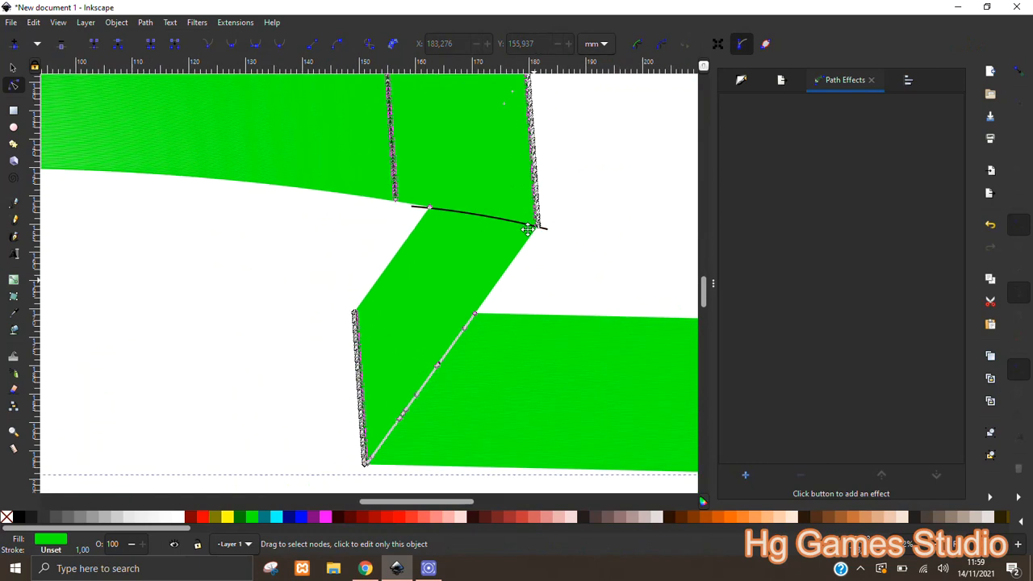
left_click(542, 152)
Draw a nearly horizontal line about 26 mm long across the right fold's base, along the right tail's upper edge.
scroll(355, 250, "up", 1)
key("b")
left_click(523, 242)
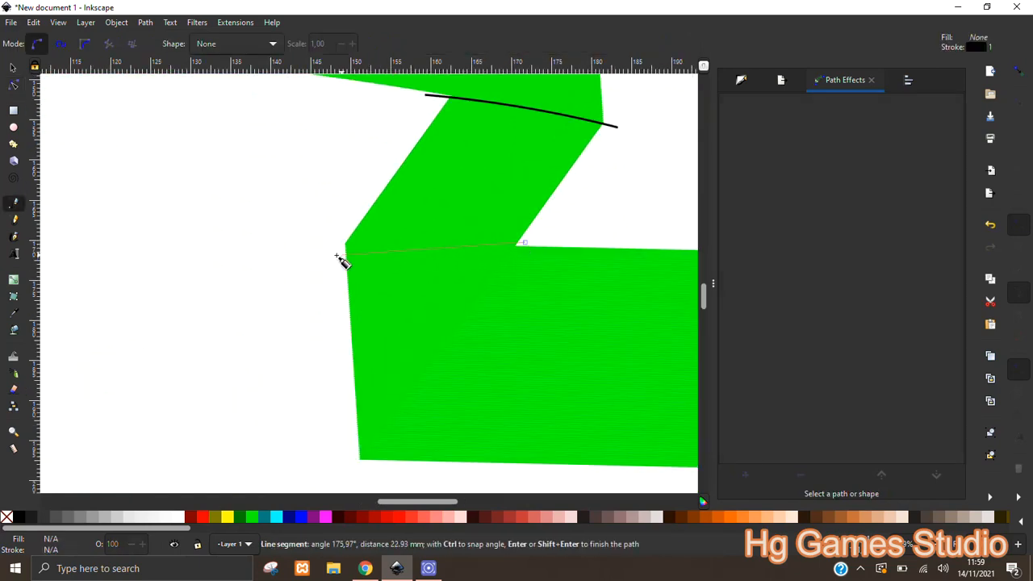
double_click(310, 244)
key("n")
left_click_drag(525, 242, 520, 244)
left_click(202, 238)
Select all four fold lines on both sides of the ribbon and combine them into one path.
scroll(215, 258, "down", 4)
key("s")
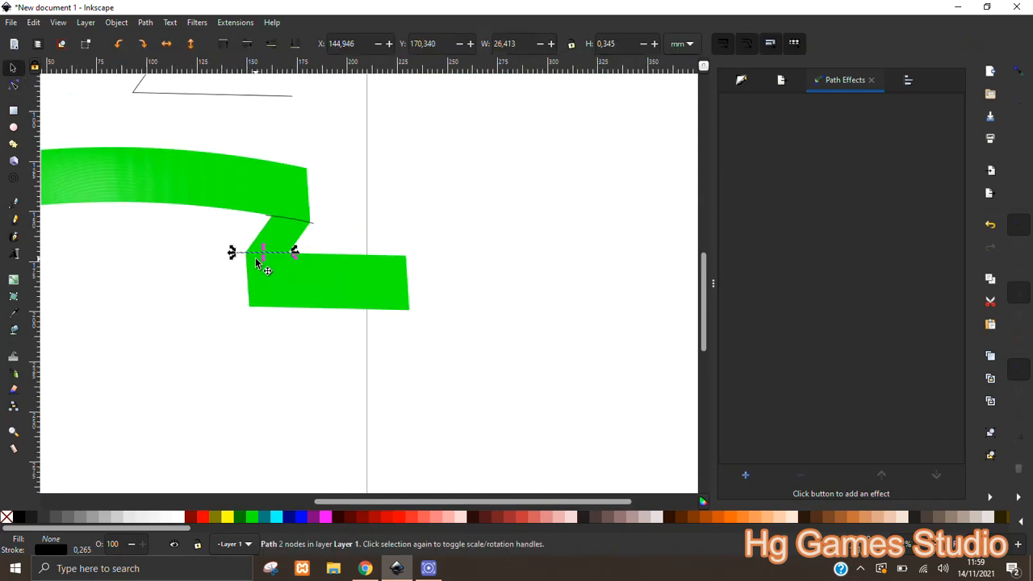
left_click_drag(263, 267, 523, 340)
left_click(549, 291, "shift")
left_click(209, 291, "shift")
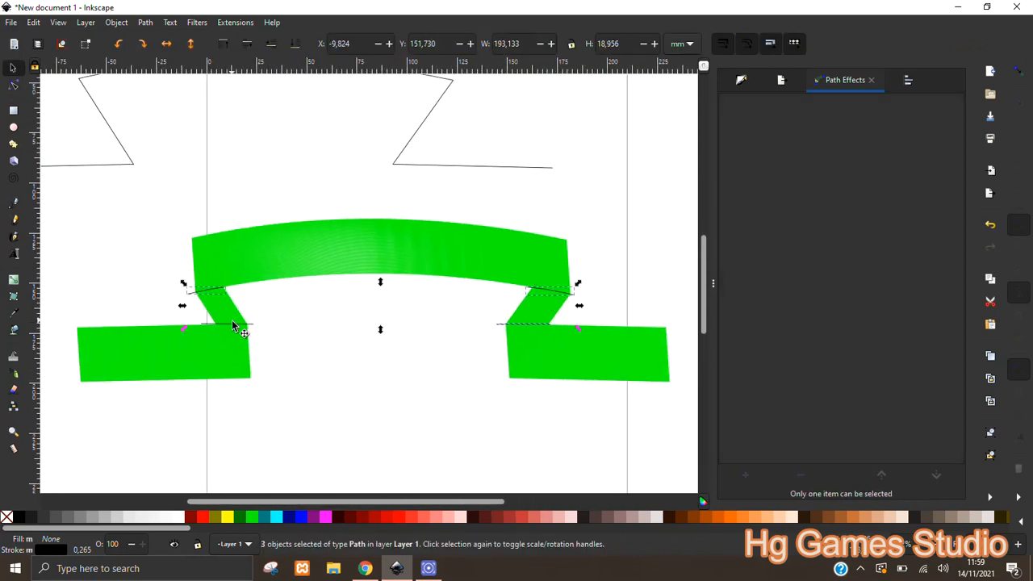
left_click(145, 22)
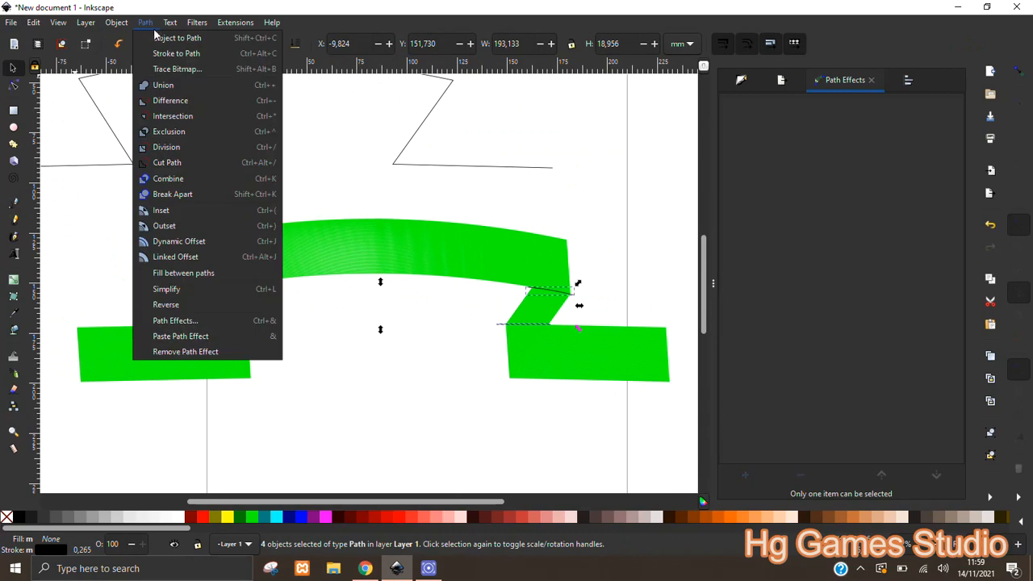
left_click(176, 181)
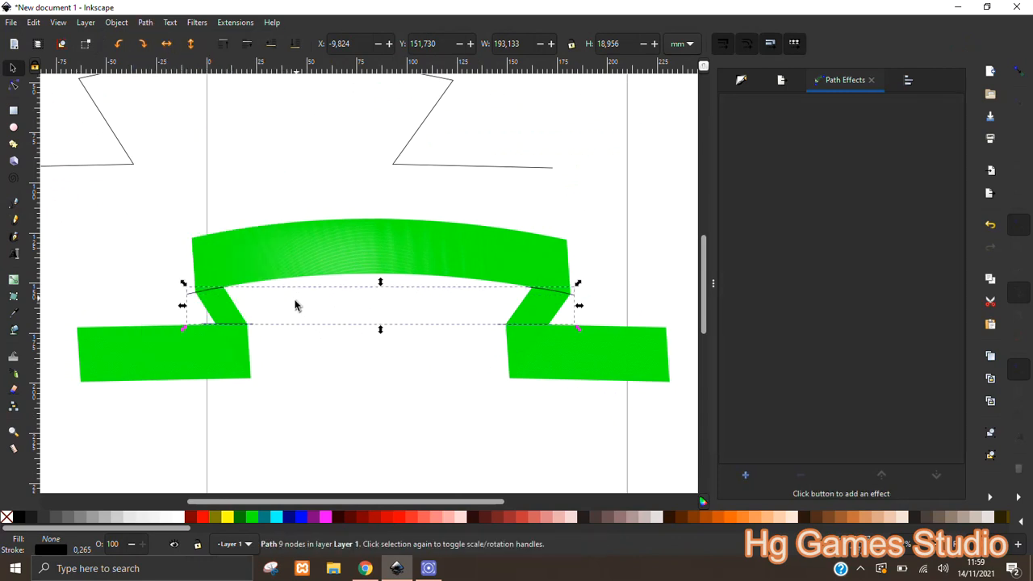
Divide the green ribbon along the combined fold lines using the Division path operation.
left_click(215, 376, "shift")
left_click(145, 22)
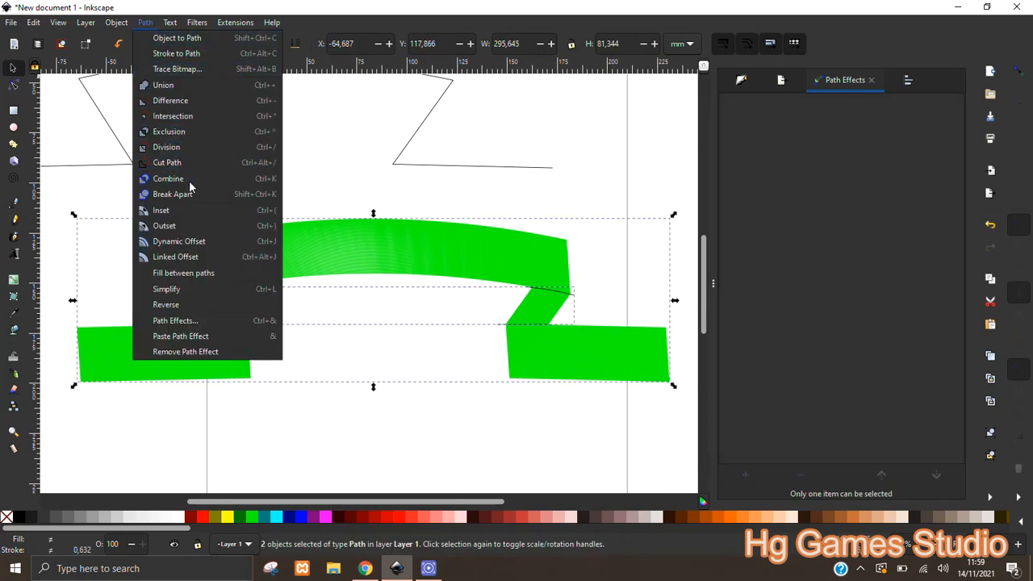
left_click(184, 146)
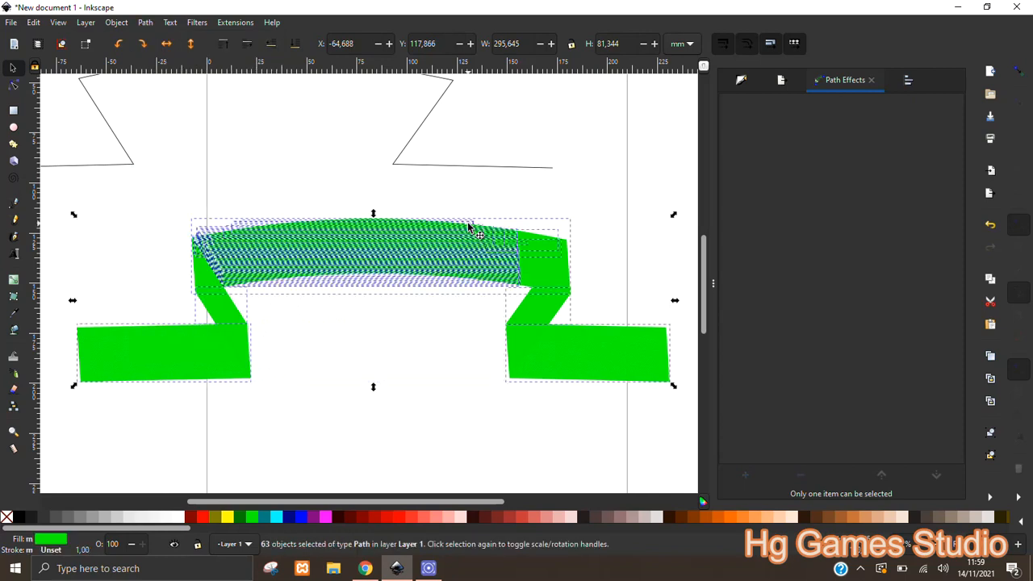
Try moving the arched centre band away from the rest of the ribbon.
left_click(630, 211)
left_click(387, 260)
left_click_drag(387, 261, 516, 200)
scroll(377, 280, "down", 1, "ctrl")
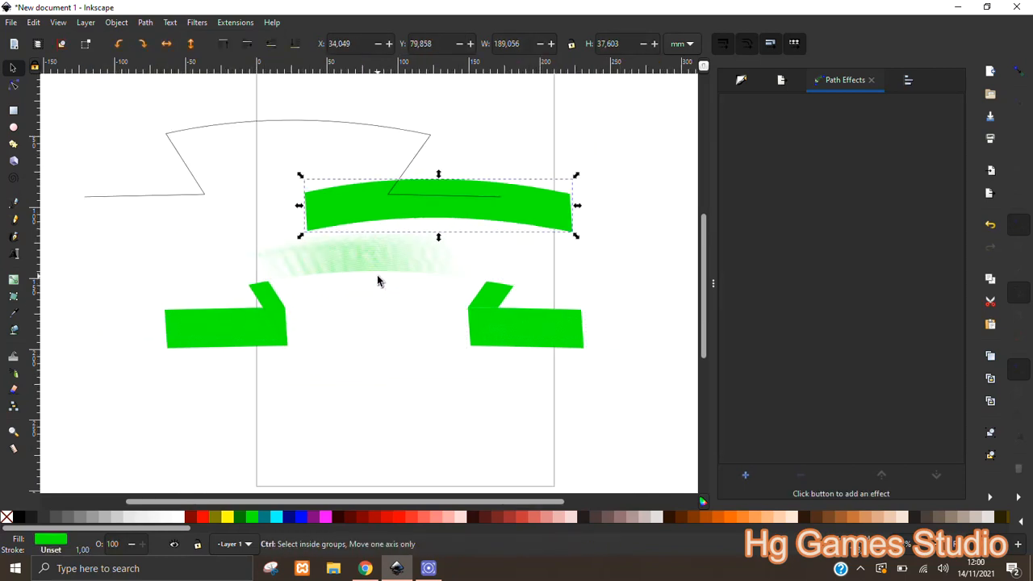
key("ctrl+z")
Select the arched band, both folds and both tails together and move them down, clear of the leftover fragments.
left_click_drag(181, 196, 364, 117)
left_click_drag(75, 215, 713, 429)
left_click(522, 273)
left_click(485, 278)
left_click(477, 297, "shift")
left_click(244, 299, "shift")
left_click(250, 321, "shift")
left_click(475, 324, "shift")
left_click_drag(390, 264, 433, 471)
Delete the leftover fragments remaining where the ribbon was divided.
left_click_drag(171, 195, 624, 390)
key("Delete")
scroll(468, 290, "down", 5)
scroll(468, 291, "left", 1)
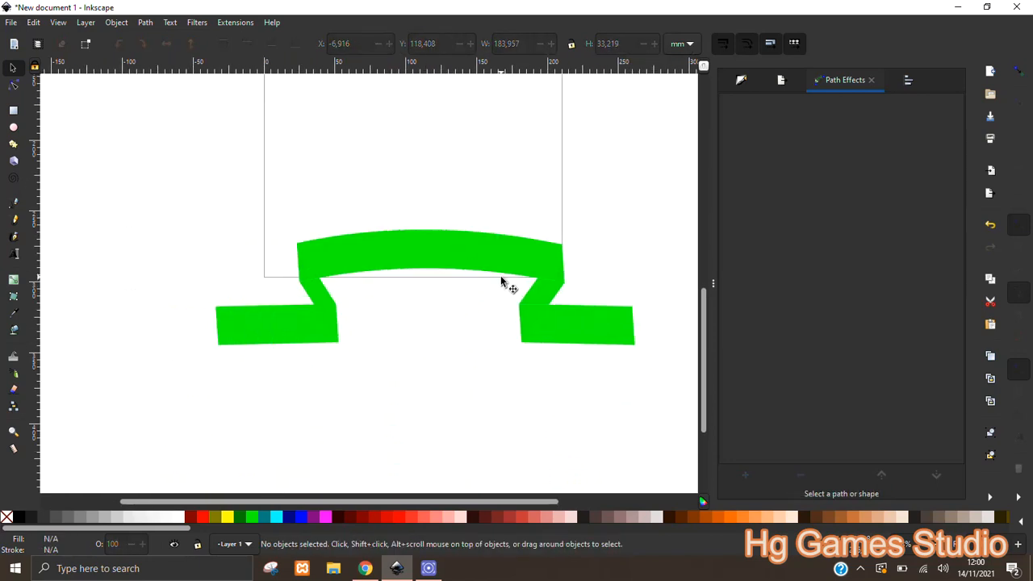
scroll(315, 290, "up", 2)
left_click(347, 254)
left_click(313, 371)
scroll(457, 341, "down", 2)
scroll(425, 341, "down", 1)
left_click(421, 266)
left_click(501, 343)
Change the arched band's flat fill to red by setting its hue to 0.
left_click(406, 277)
left_click(741, 79)
left_click(744, 105)
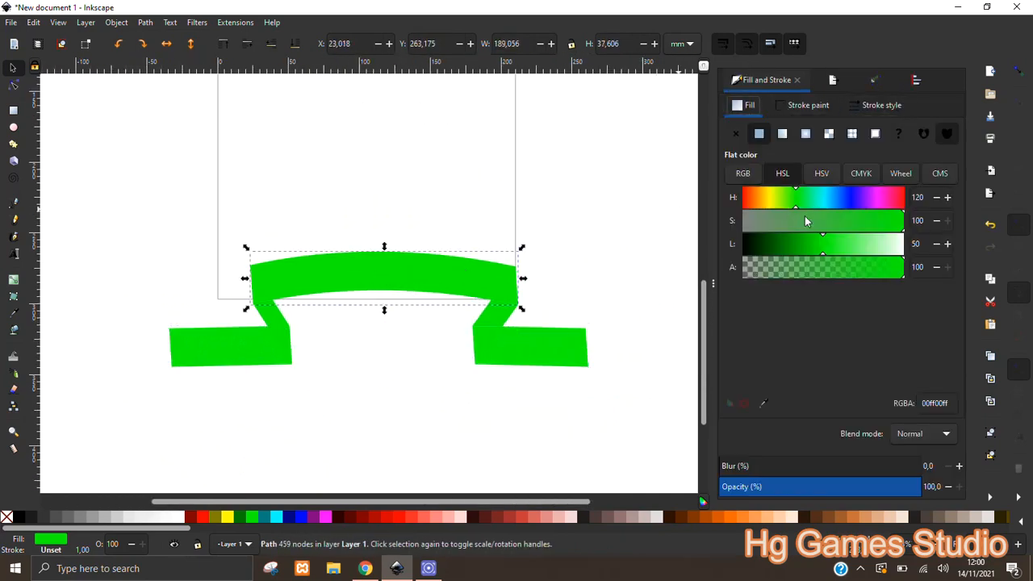
left_click_drag(803, 199, 733, 201)
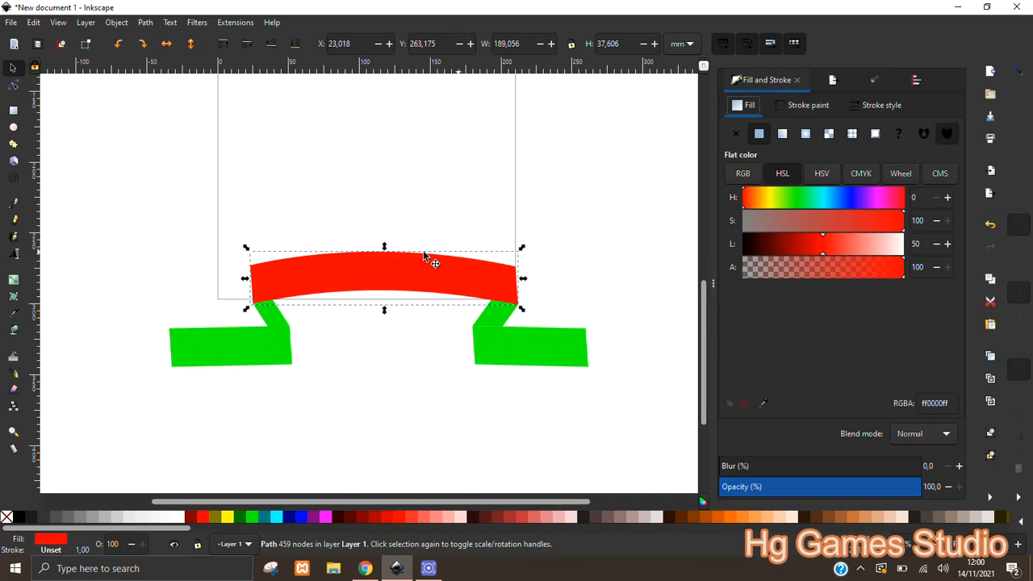
Add a horizontal linear gradient across the red arched band and set its end stop's opacity to 100%.
left_click(13, 280)
left_click_drag(259, 280, 496, 278)
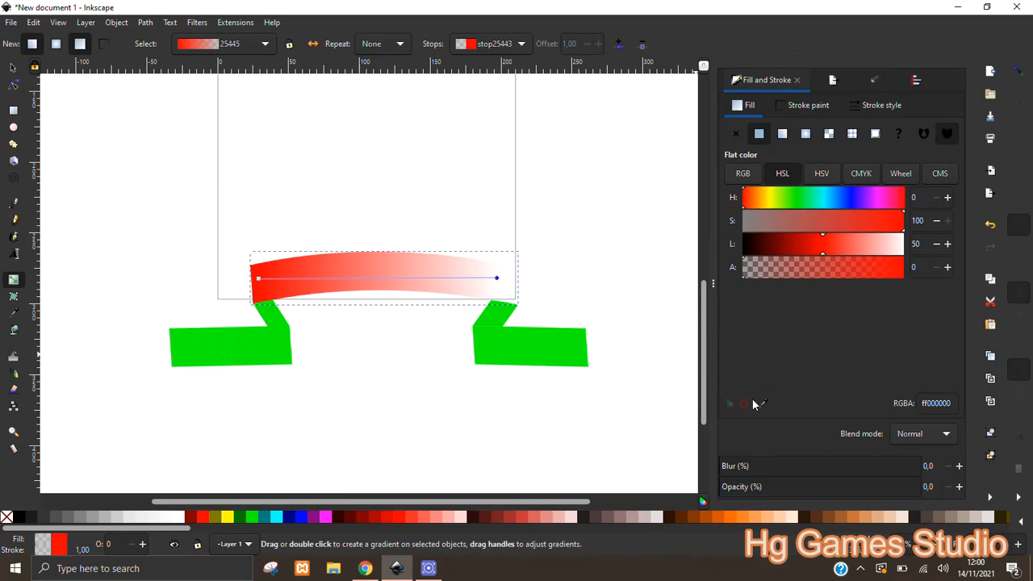
left_click_drag(843, 481, 920, 486)
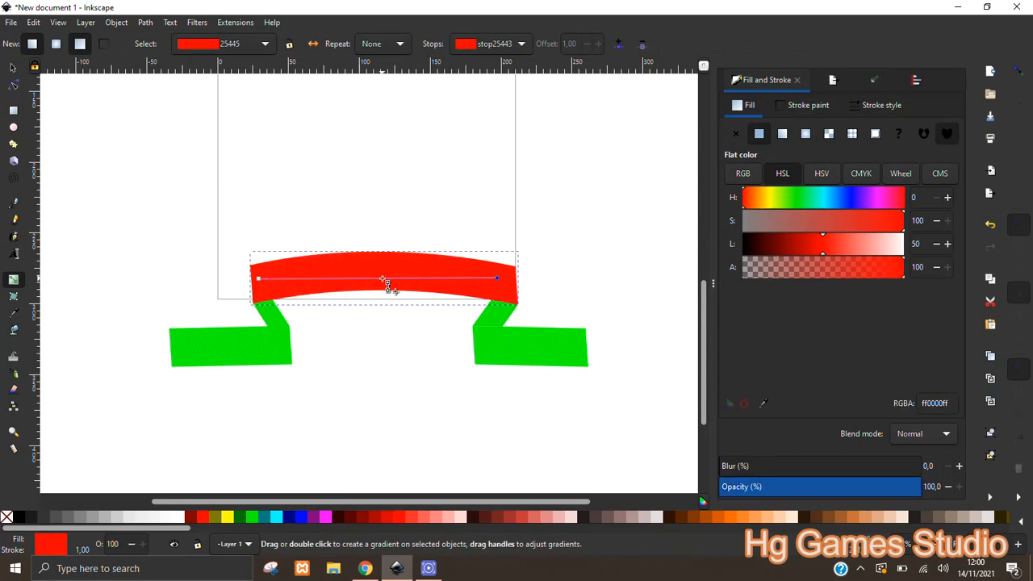
Darken both end stops of the arched band's gradient, setting the start stop's lightness to 15 and sampling that dark end for the other.
left_click_drag(822, 248, 783, 246)
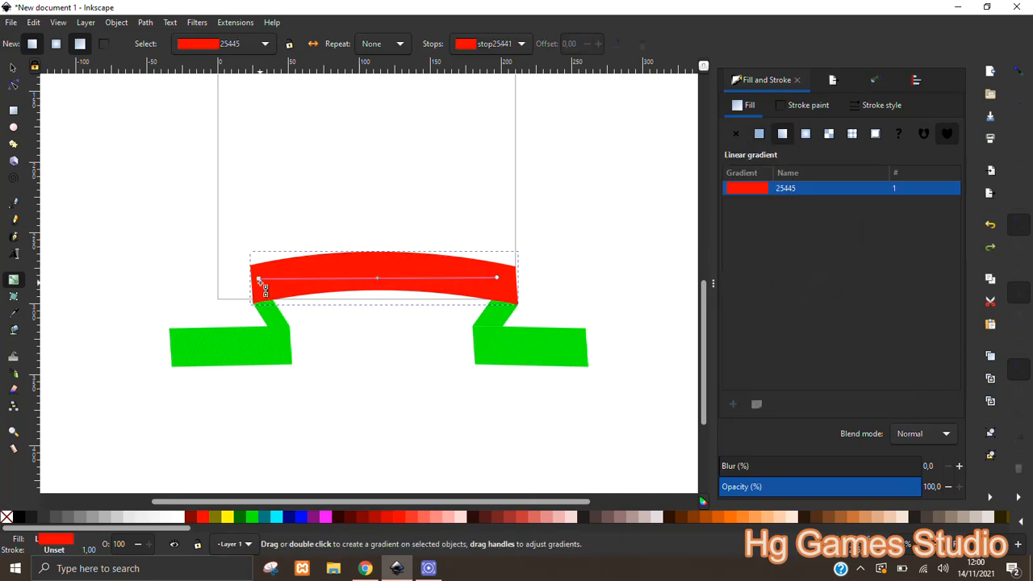
left_click(259, 279)
left_click(779, 246)
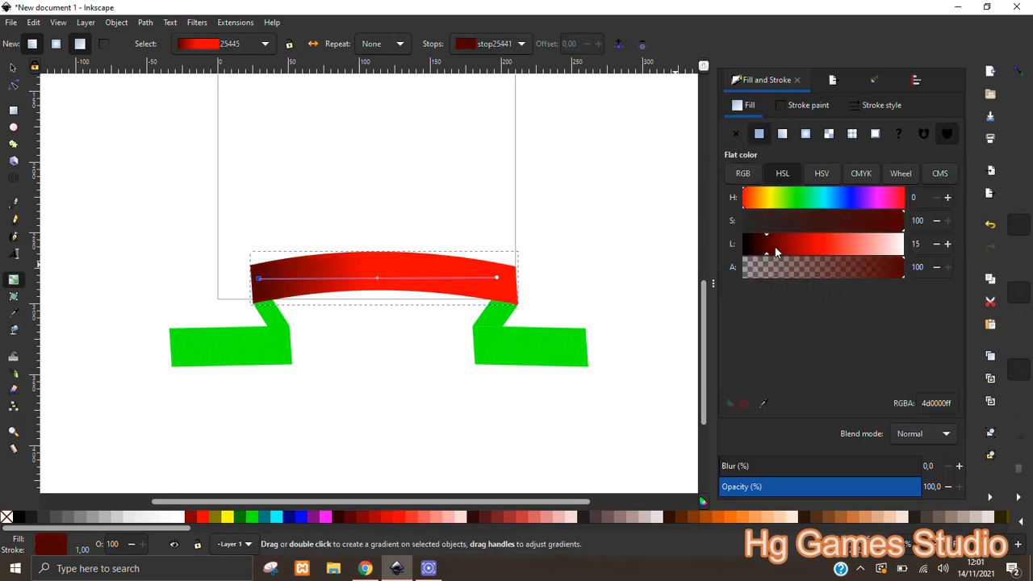
left_click(505, 279)
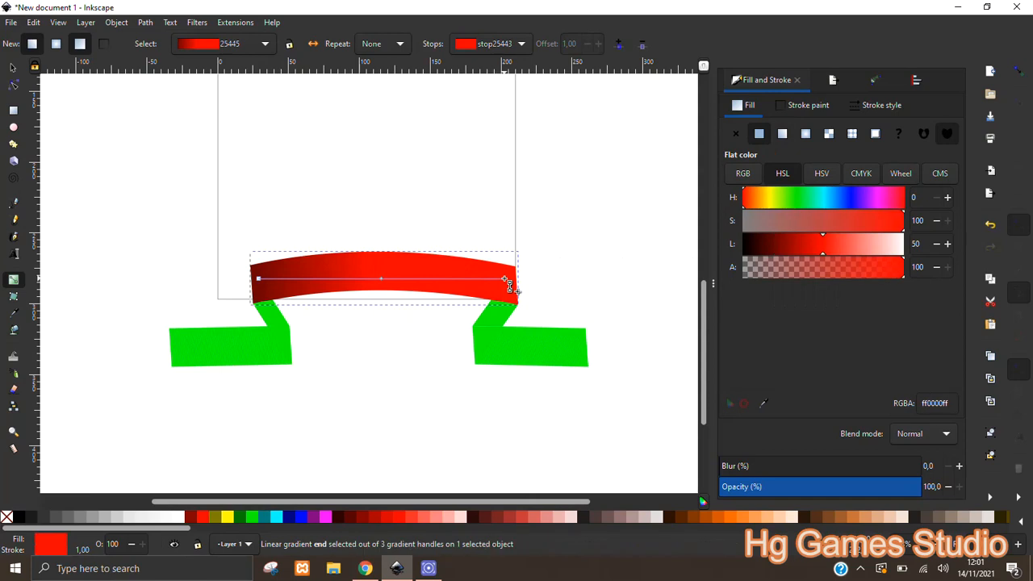
key("d")
left_click_drag(259, 296, 261, 296)
Add a linear gradient across the left tail, from bright red at its outer end to dark red, sampling both colours from the arched band.
left_click_drag(381, 319, 414, 264)
left_click(253, 298)
left_click_drag(212, 299, 322, 288)
left_click(765, 403)
left_click(293, 226)
left_click(763, 403)
left_click(422, 224)
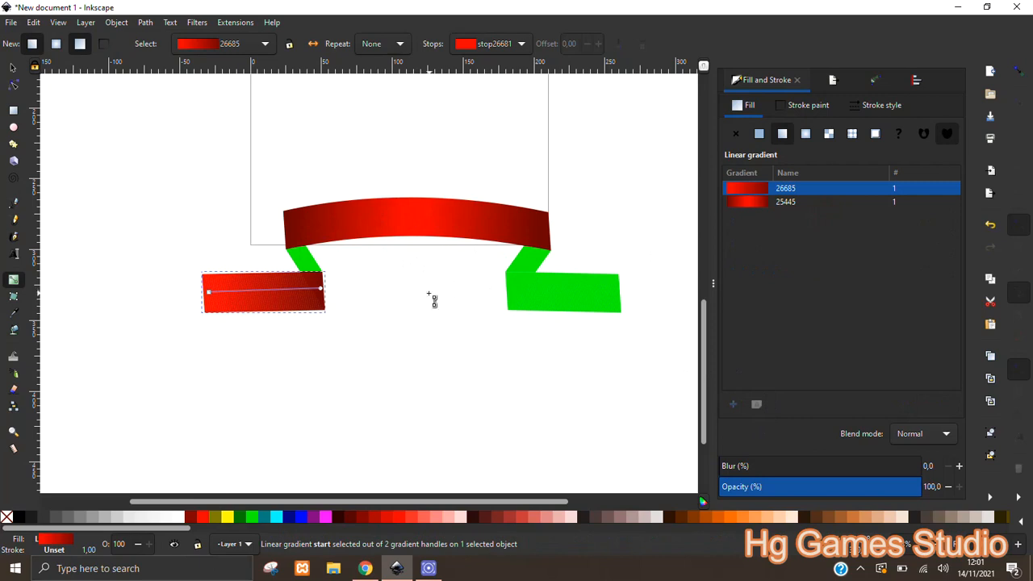
Draw a linear gradient across the right tail from its outer end to its inner end.
left_click_drag(616, 294, 507, 294)
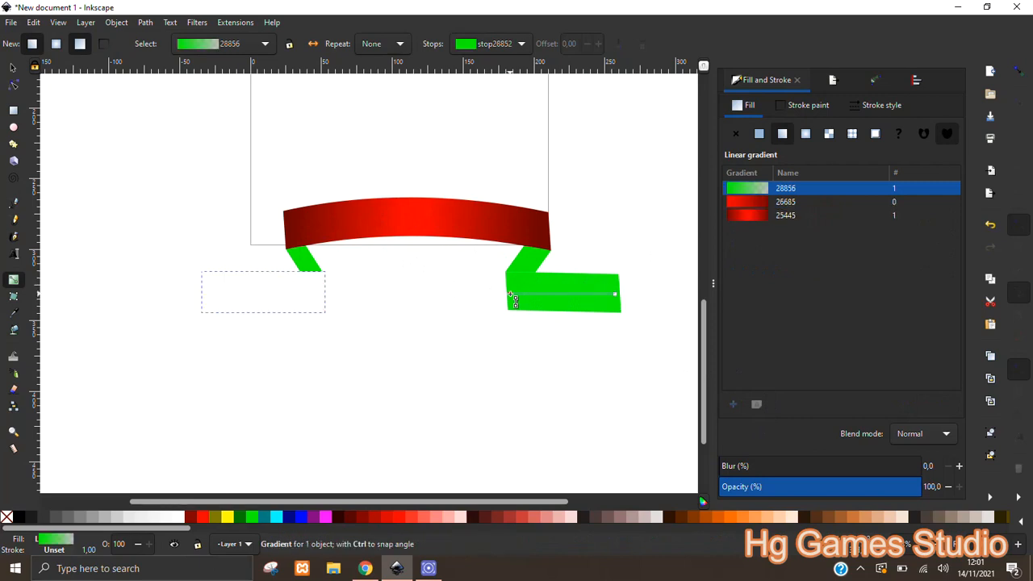
key("ctrl+z")
left_click_drag(612, 295, 511, 295)
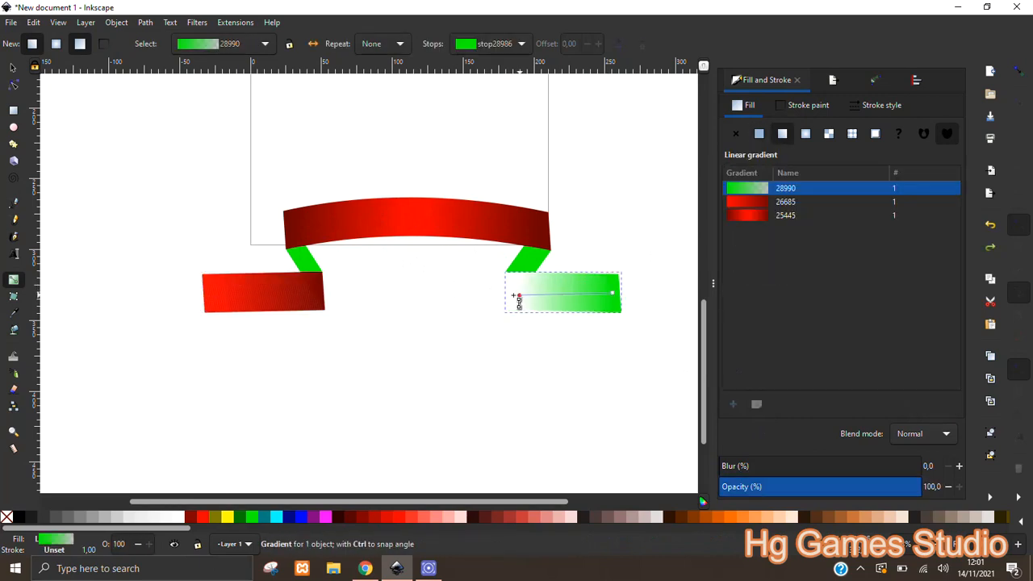
left_click(511, 295)
Colour the right tail's gradient dark red at the inner end and bright red at the outer end, sampled from the left tail.
left_click(763, 403)
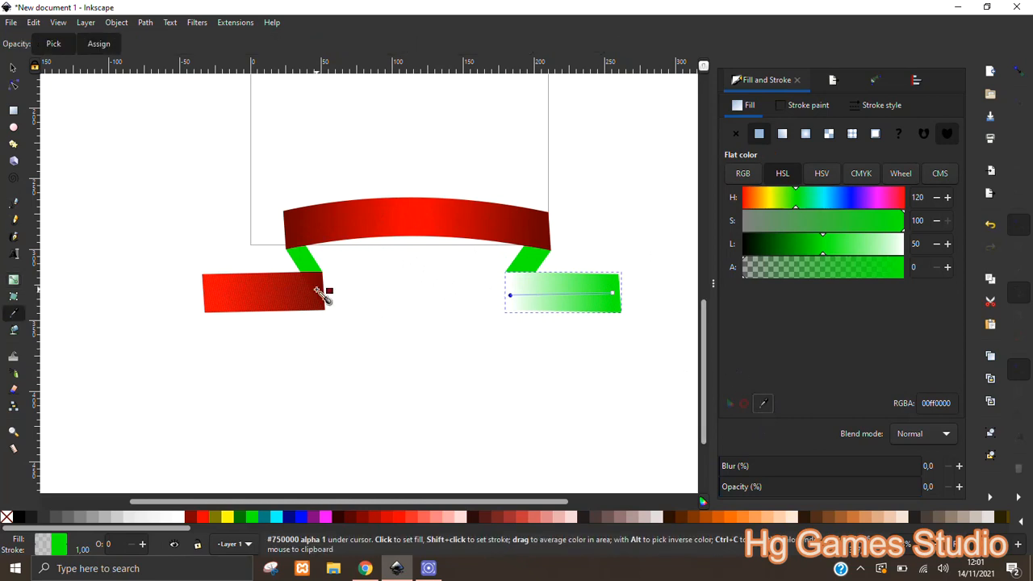
left_click(323, 293)
left_click(763, 405)
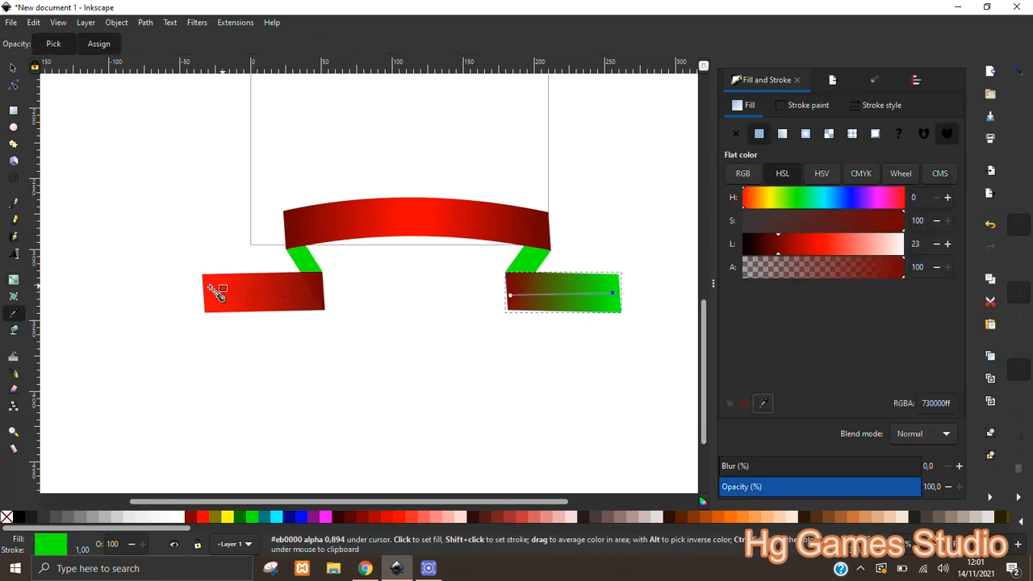
left_click(215, 289)
key("s")
left_click(205, 176)
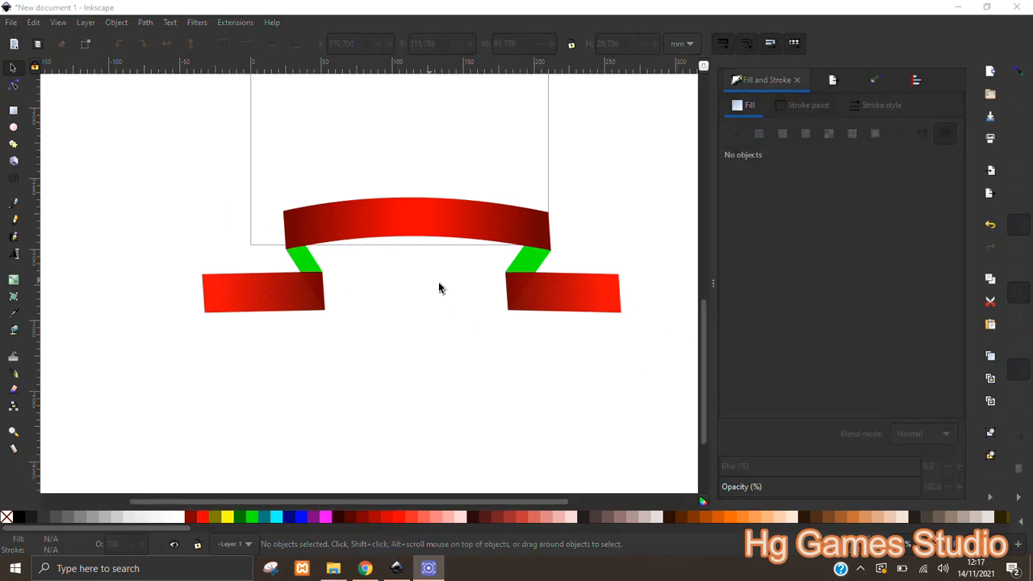
Fill the left green fold with dark red sampled from the inner end of the left tail.
scroll(327, 269, "up", 1)
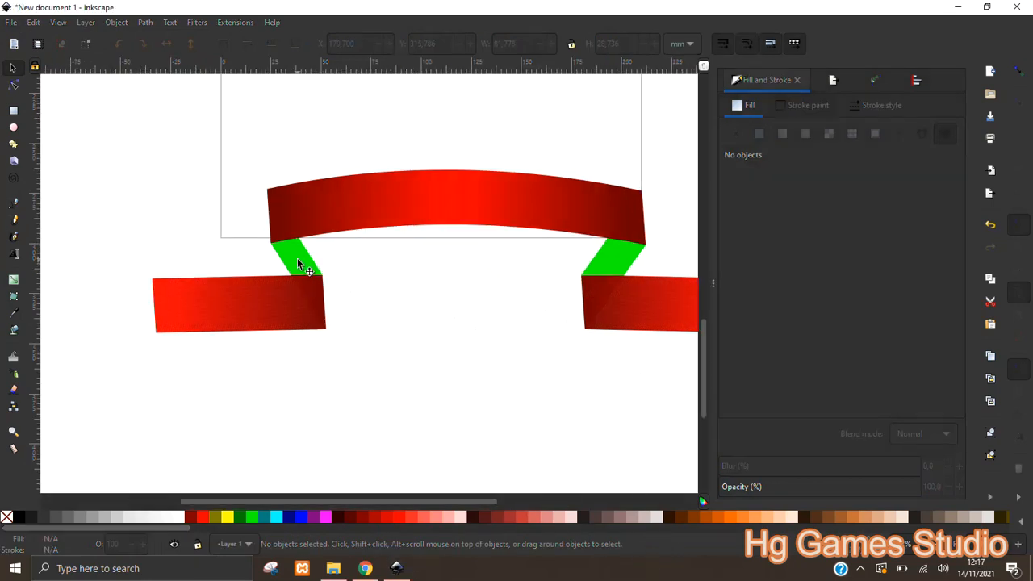
left_click(297, 259)
scroll(302, 264, "up", 3)
left_click_drag(348, 260, 310, 272)
key("ctrl+z")
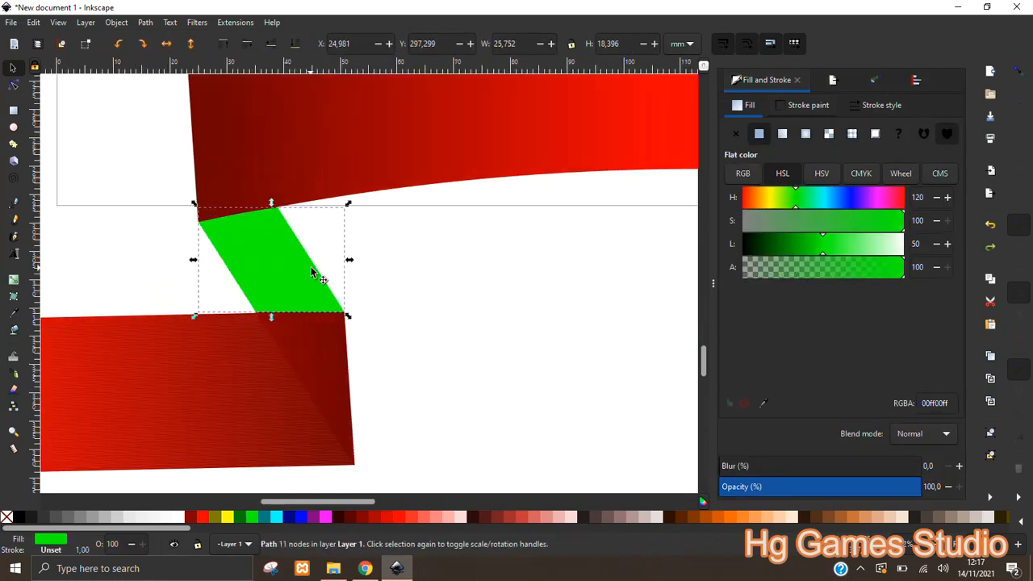
left_click(14, 85)
left_click_drag(444, 325, 381, 340)
left_click(14, 67)
left_click(763, 403)
left_click(270, 346)
Fill the right green fold with dark red sampled from the inner end of the right tail.
scroll(481, 350, "down", 3)
scroll(476, 347, "right", 4)
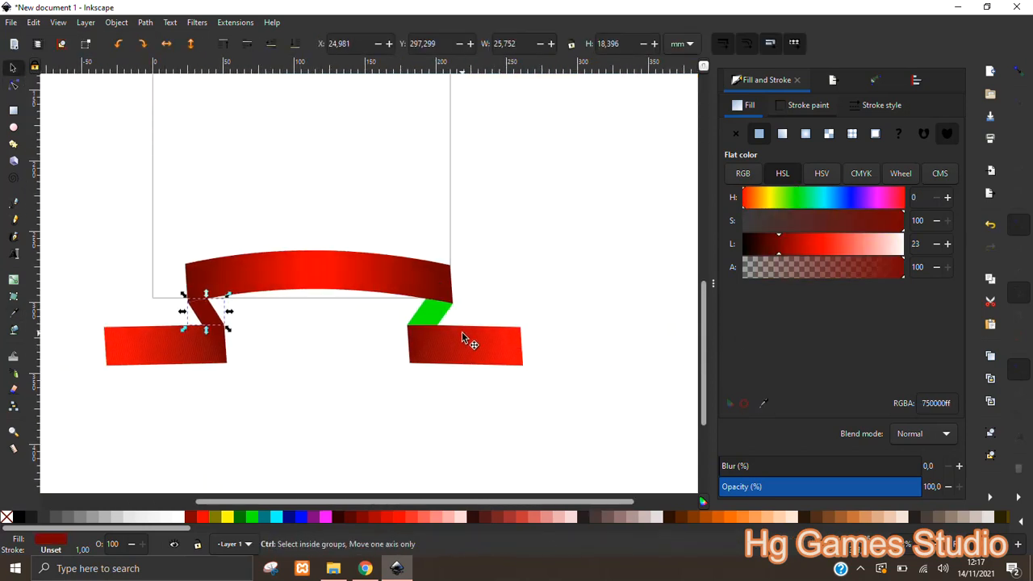
scroll(464, 347, "up", 2)
left_click(412, 298)
left_click(763, 403)
left_click(365, 340)
left_click(488, 245)
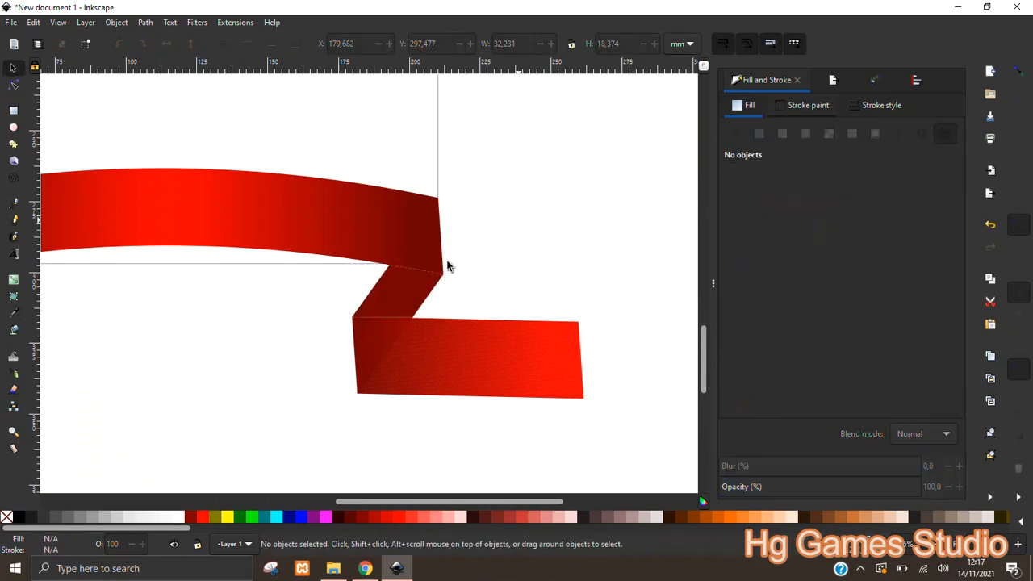
Add the text "Company Name" in the empty space below the arched band.
scroll(410, 271, "down", 2)
left_click_drag(388, 301, 493, 314)
left_click(372, 251)
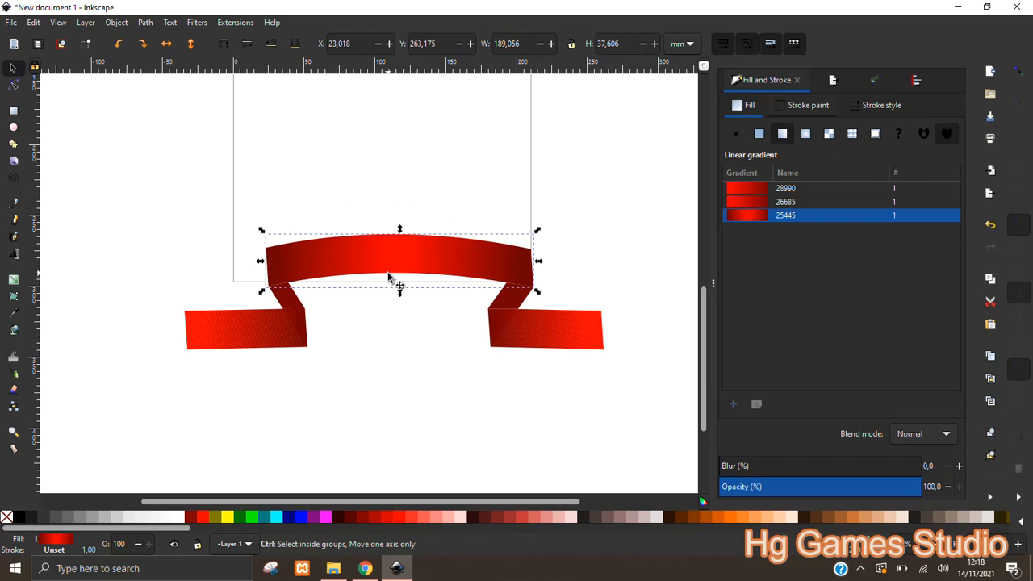
scroll(387, 277, "up", 2)
key("t")
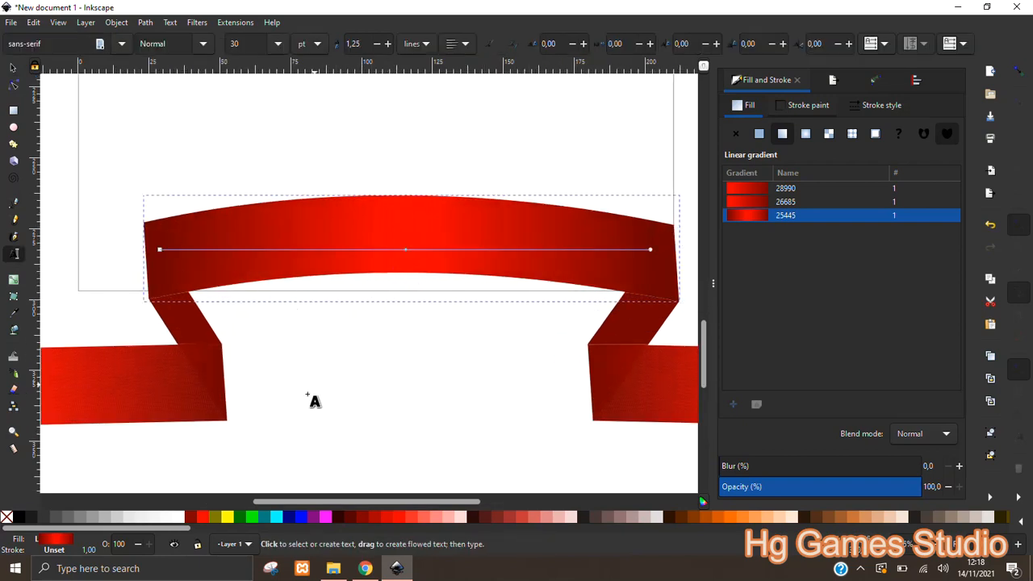
left_click(292, 378)
type("Company ")
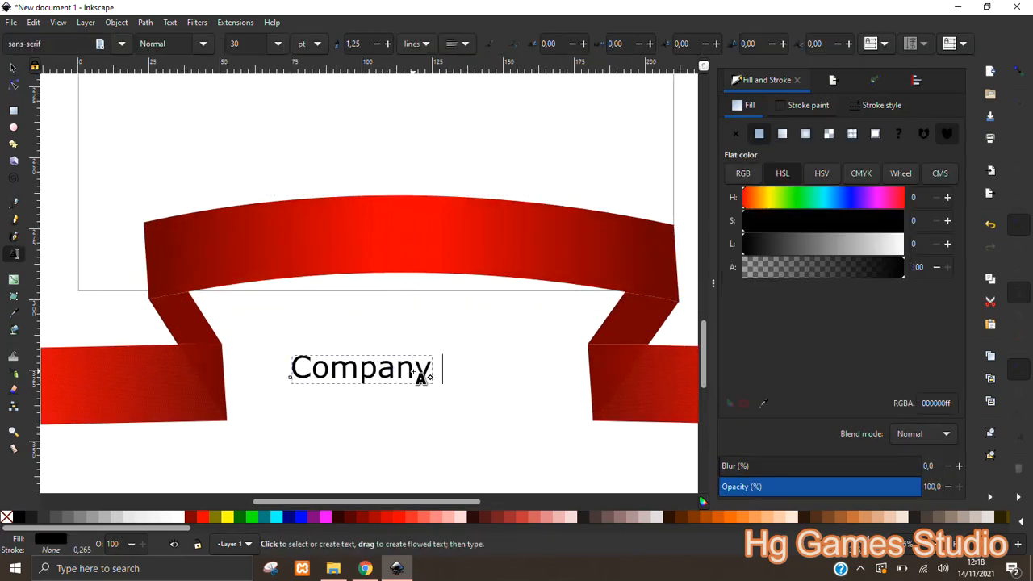
type("Nameb")
key("BackSpace")
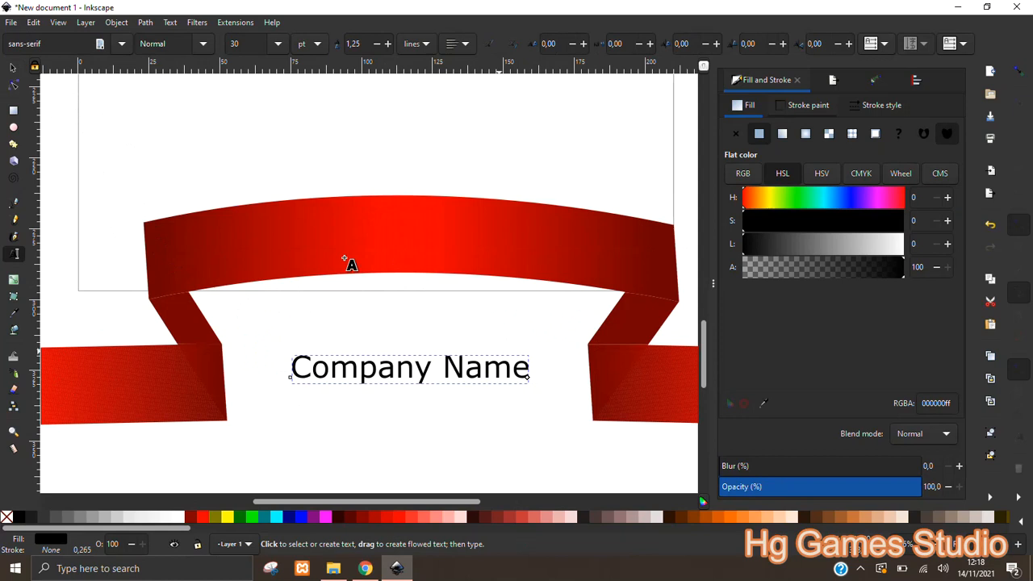
Draw a path between the arched band's two upper corners and bend it to follow the band's upper edge.
left_click(12, 69)
key("b")
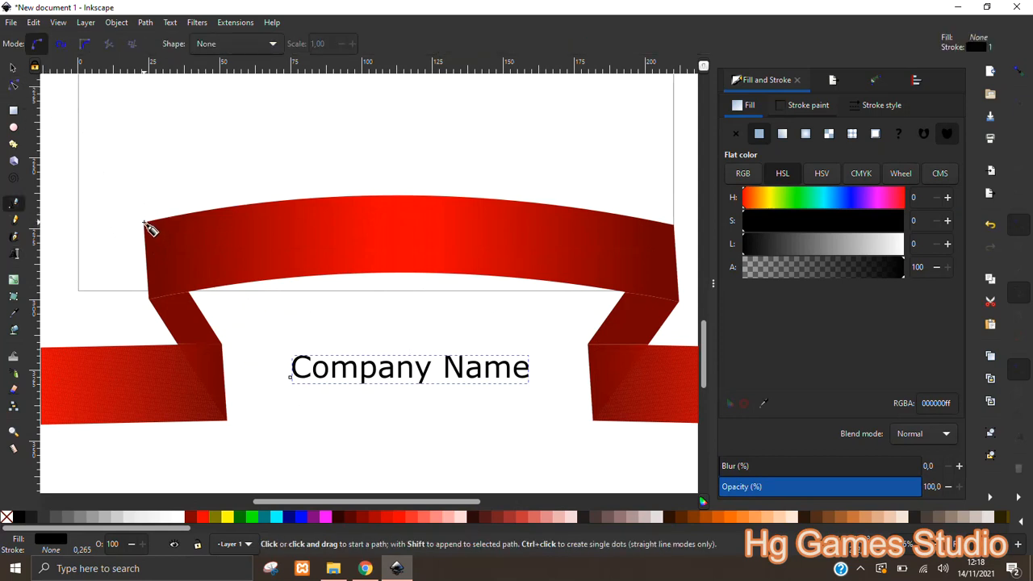
left_click(144, 223)
double_click(672, 224)
key("n")
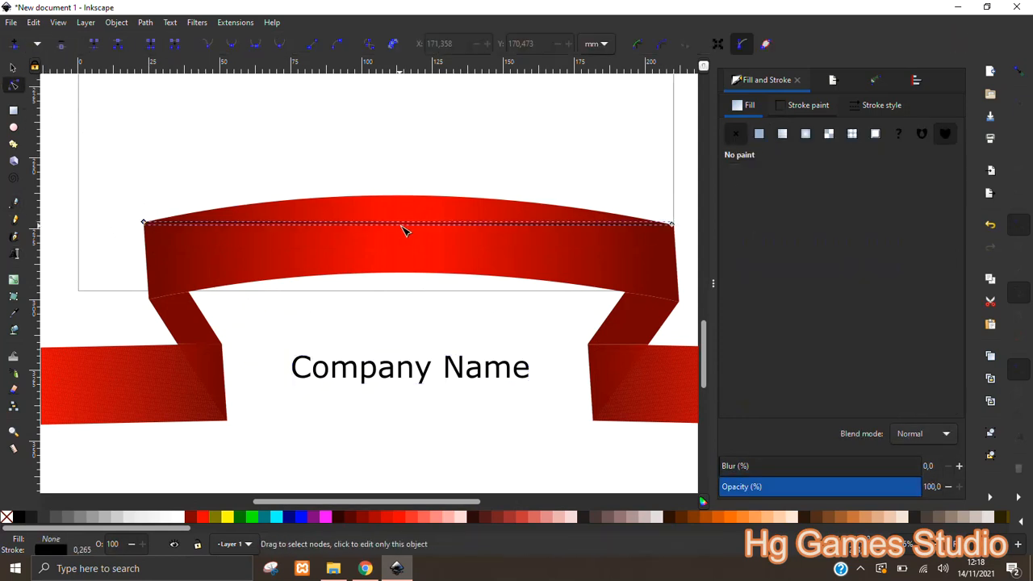
left_click_drag(417, 223, 416, 203)
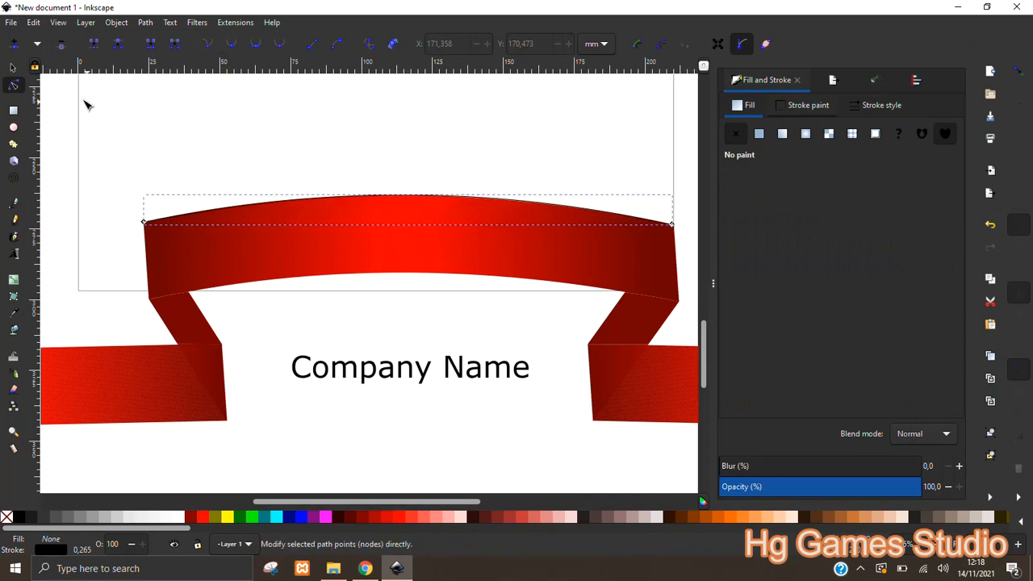
Put the "Company Name" text on the curved path along the band's upper edge.
key("s")
left_click(419, 377)
left_click(306, 203)
left_click(390, 353)
left_click(367, 205, "shift")
left_click(171, 23)
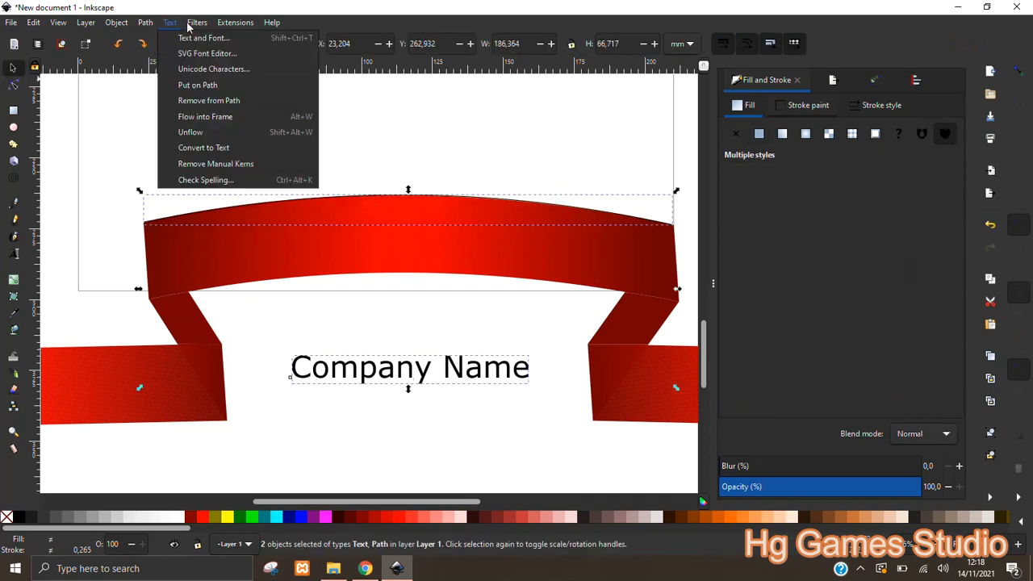
left_click(194, 85)
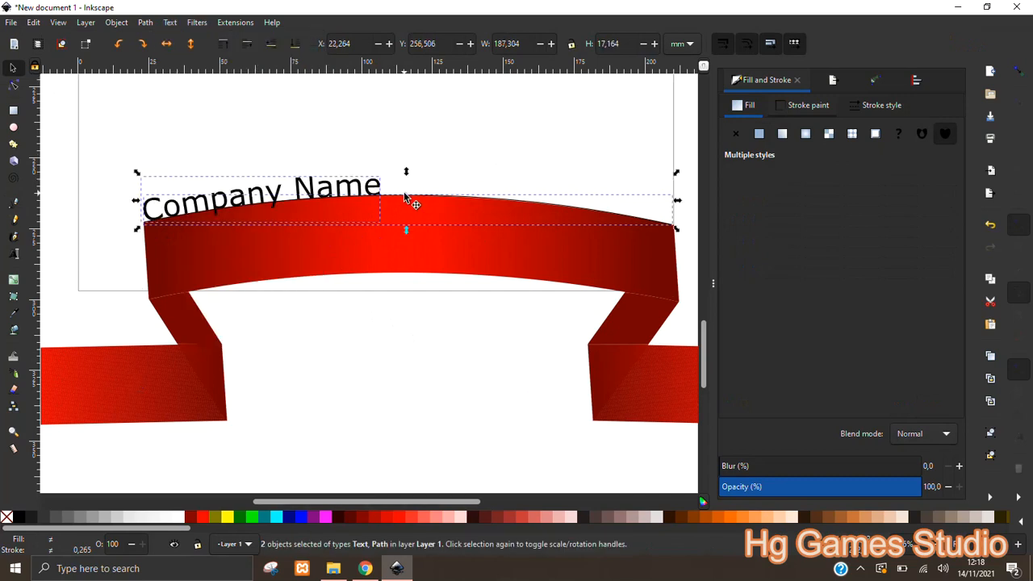
Set the curved "Company Name" text to 40 pt in the Bold Italic style.
left_click(128, 112)
left_click(234, 194)
key("ctrl+a")
left_click(227, 134)
double_click(255, 196)
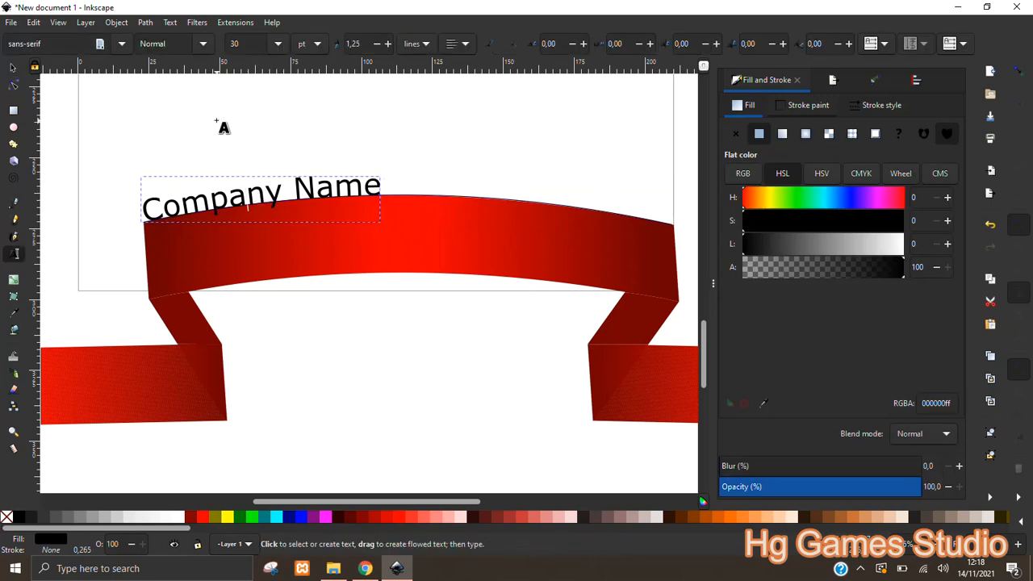
key("ctrl+a")
left_click(279, 44)
left_click(258, 362)
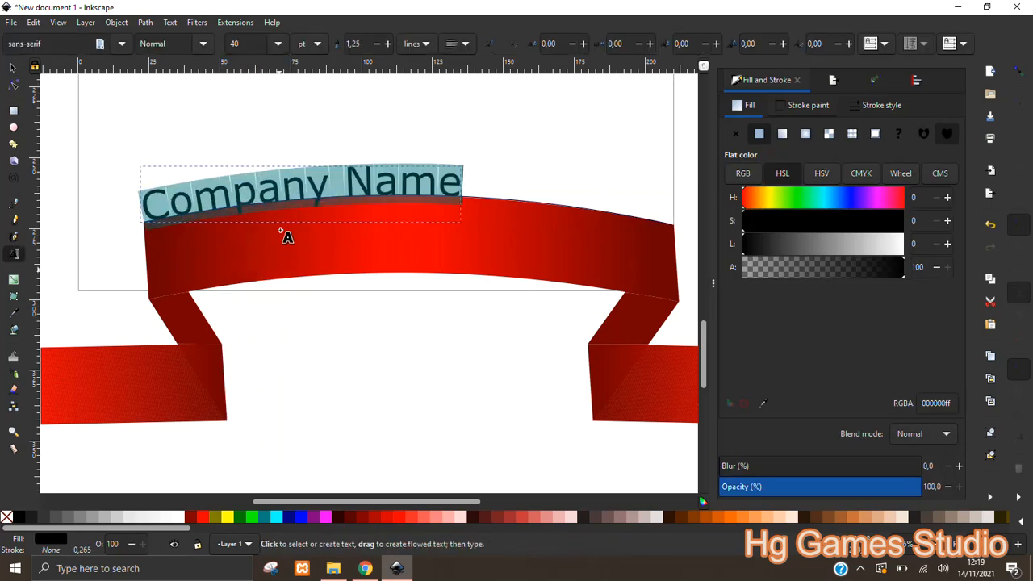
left_click(204, 44)
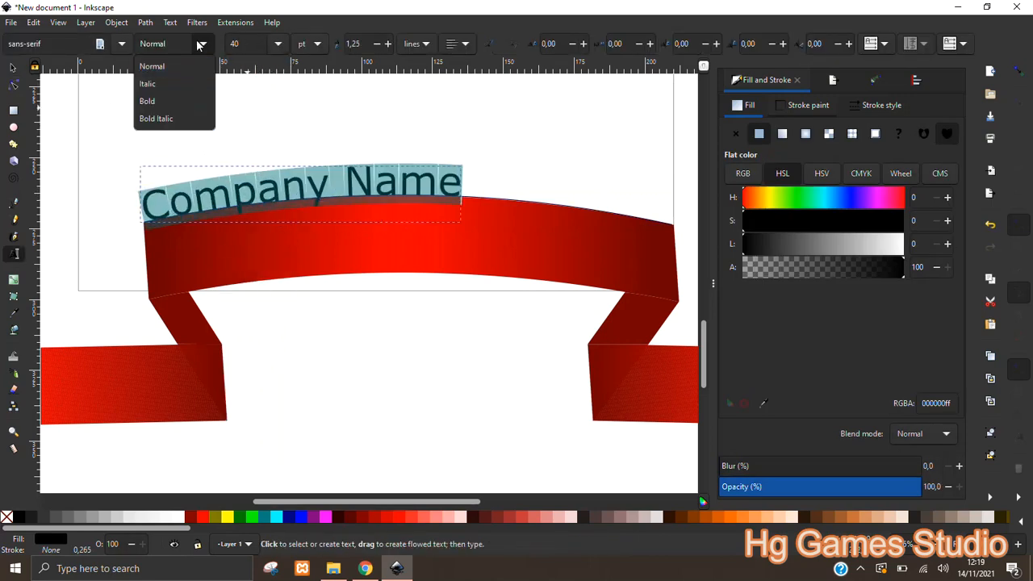
left_click(158, 118)
left_click(122, 44)
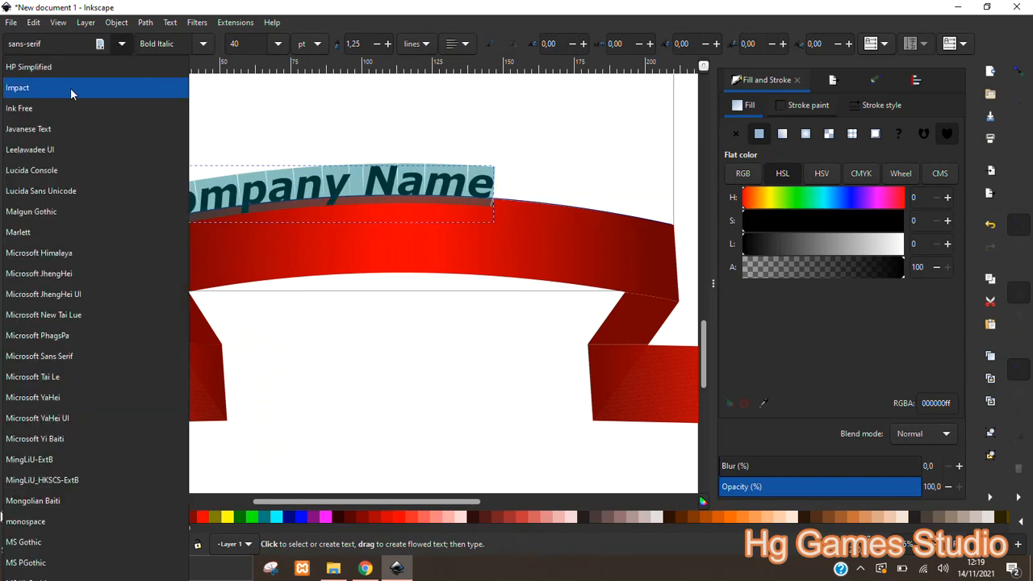
Enlarge the curved "Company Name" text to a font size of 60 pt.
left_click(278, 43)
left_click(236, 415)
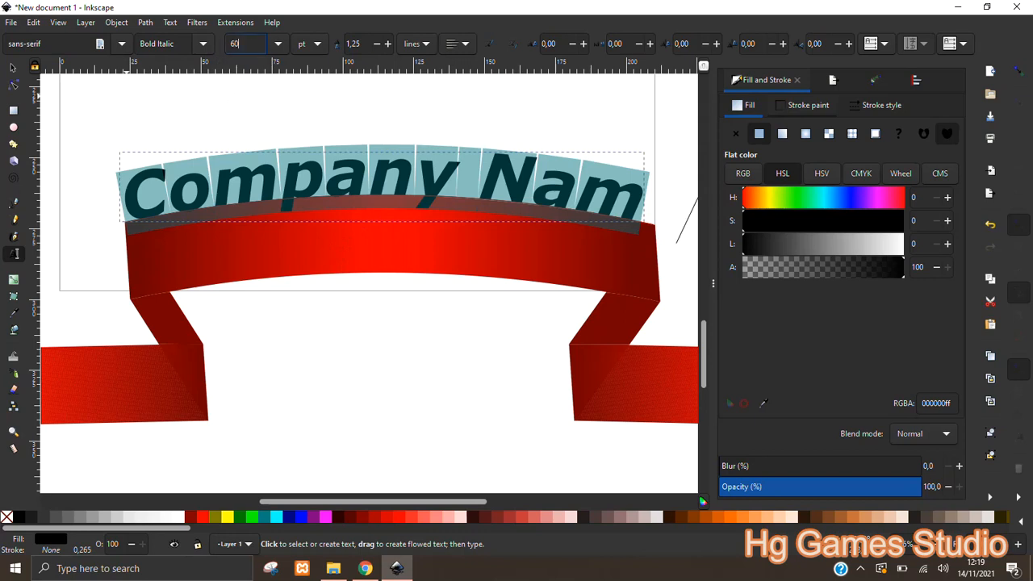
key("Return")
left_click(12, 70)
Convert the curved "Company Name" text into letter-shaped paths.
left_click_drag(385, 287, 377, 350)
left_click(363, 174)
scroll(363, 214, "down", 2)
scroll(358, 234, "up", 3)
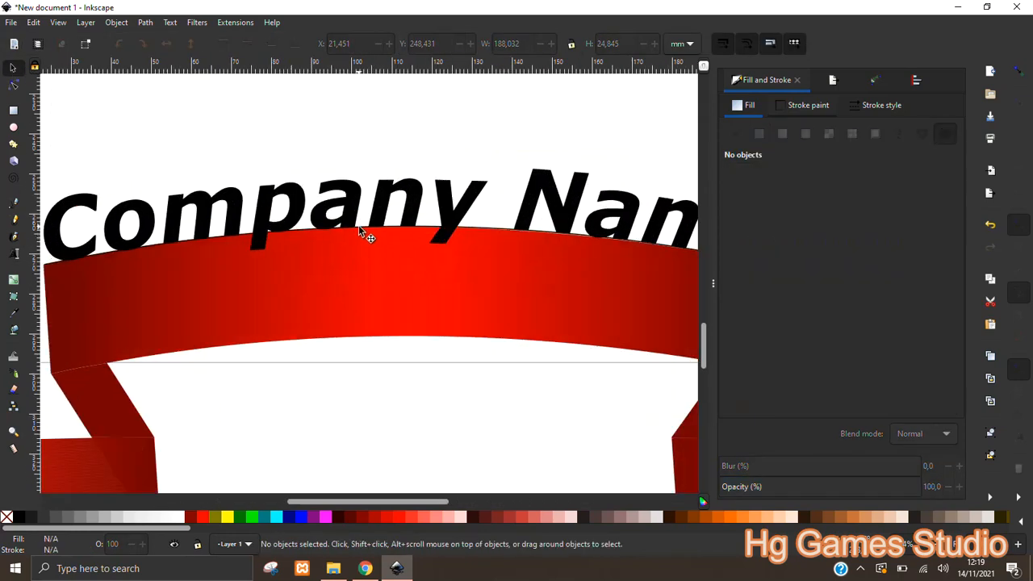
left_click(361, 232)
left_click(357, 220)
left_click(170, 23)
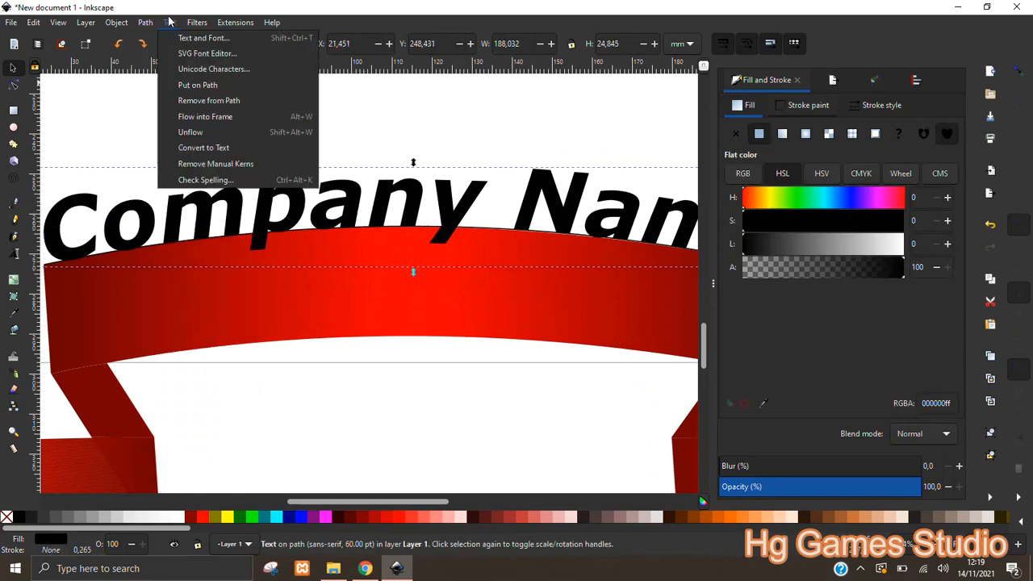
mouse_move(145, 22)
left_click(176, 53)
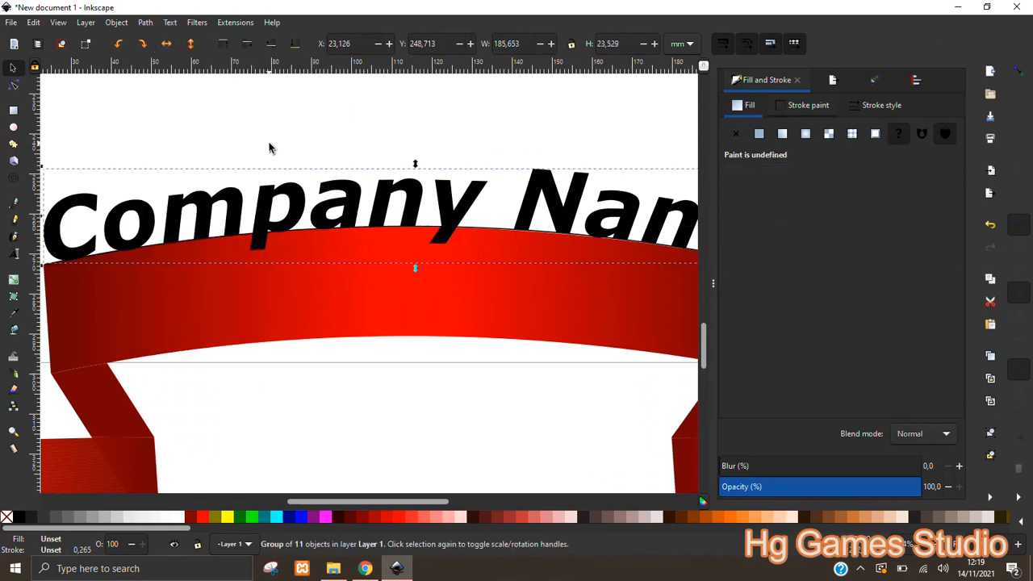
Remove the guide curve beneath the lettering and move the lettering up, slightly clear of the arched band.
left_click(269, 147)
left_click(249, 237)
left_click(284, 220)
left_click(347, 215)
left_click_drag(346, 214, 348, 194)
Center the lettering horizontally on the arched band.
left_click(408, 279, "shift")
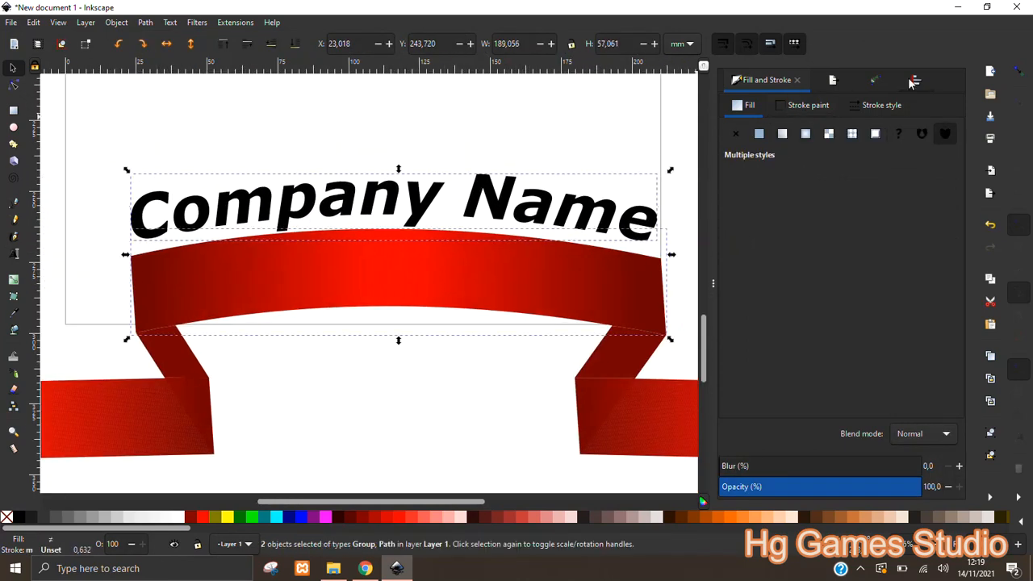
left_click(916, 80)
left_click(865, 148)
left_click(548, 115)
scroll(537, 178, "down", 2)
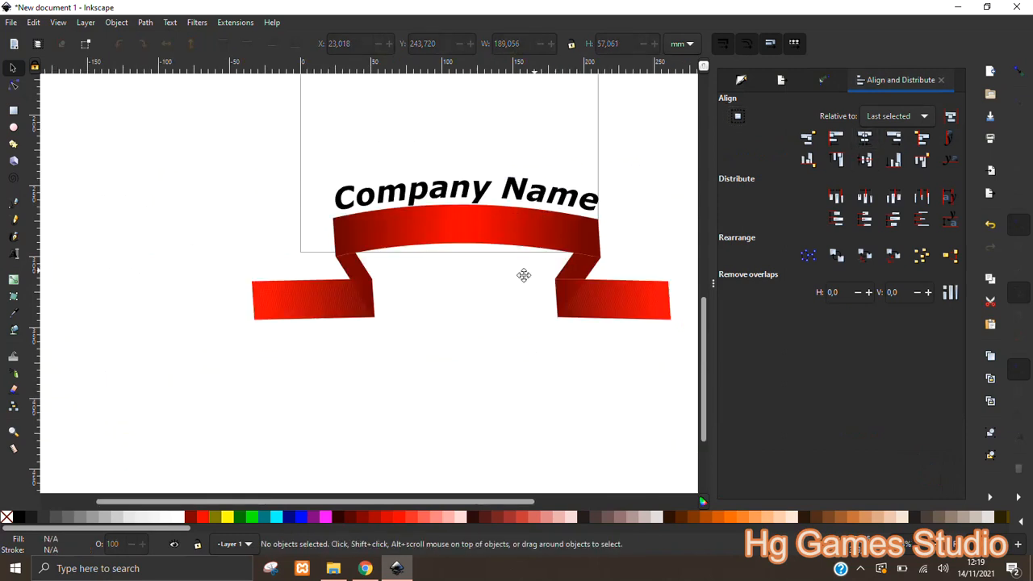
left_click_drag(522, 274, 424, 298)
Nudge the lettering slightly to the left and open its fill and stroke settings.
left_click(348, 211)
scroll(347, 212, "up", 4)
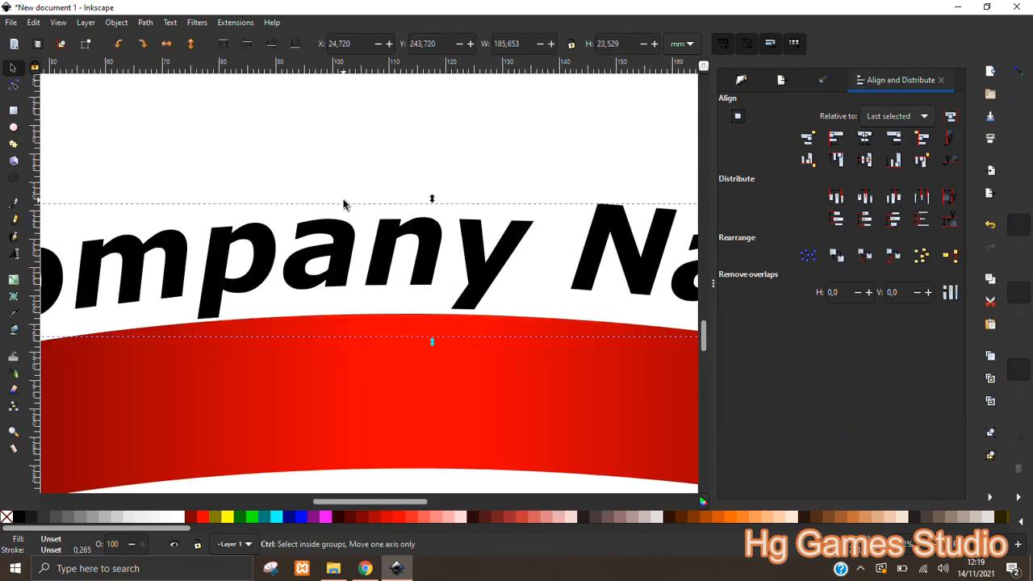
scroll(347, 226, "down", 1)
key("Left")
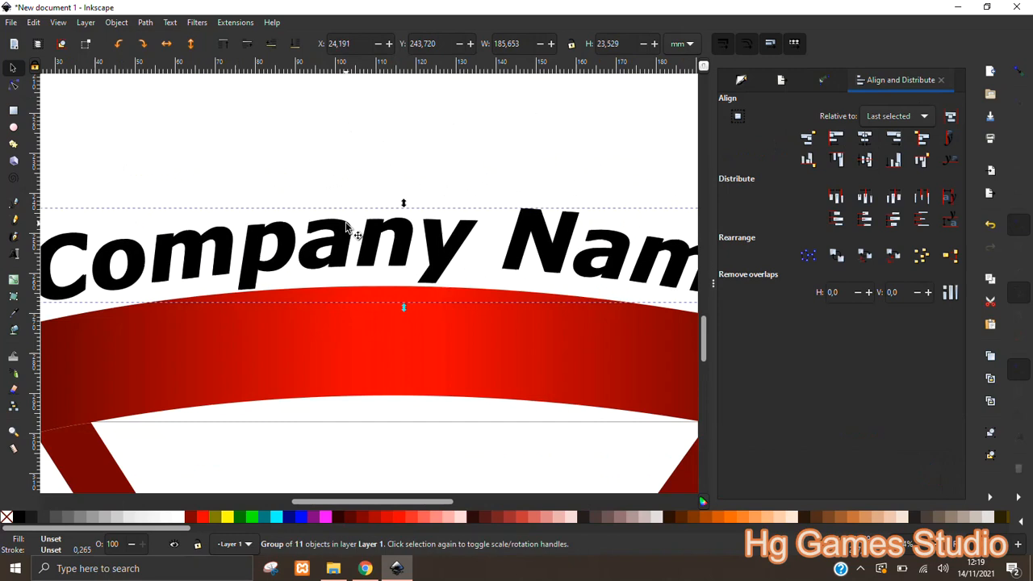
left_click(739, 79)
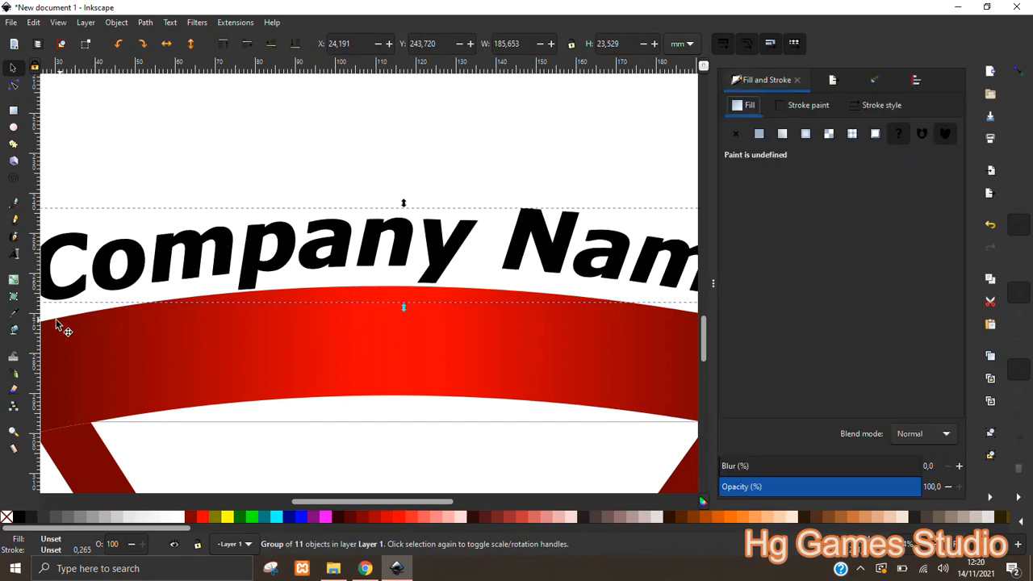
Apply a linear gradient across the full width of the "Company Name" lettering, running from its first letter to its last.
left_click(14, 279)
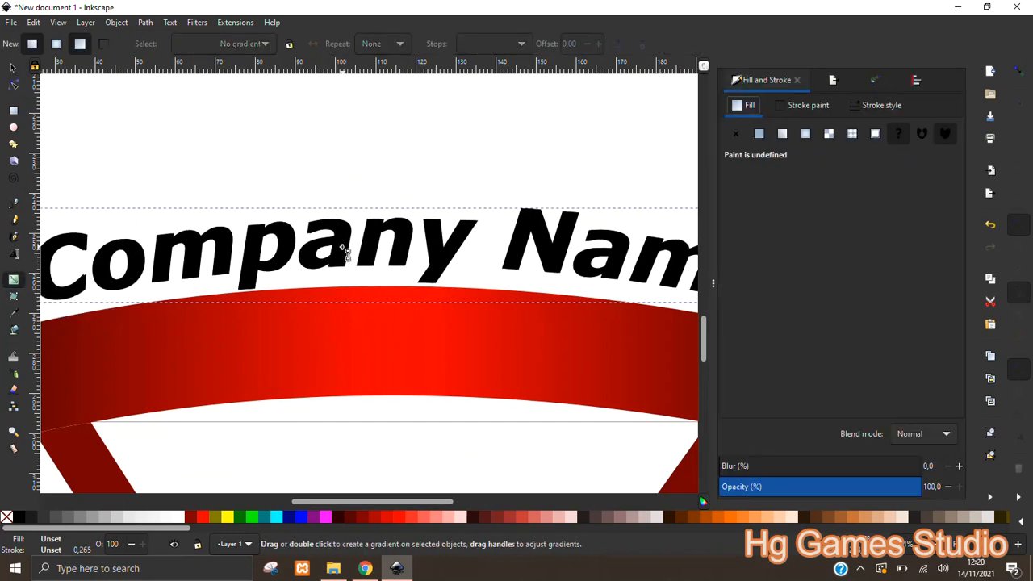
scroll(205, 271, "down", 2)
left_click_drag(121, 268, 485, 269)
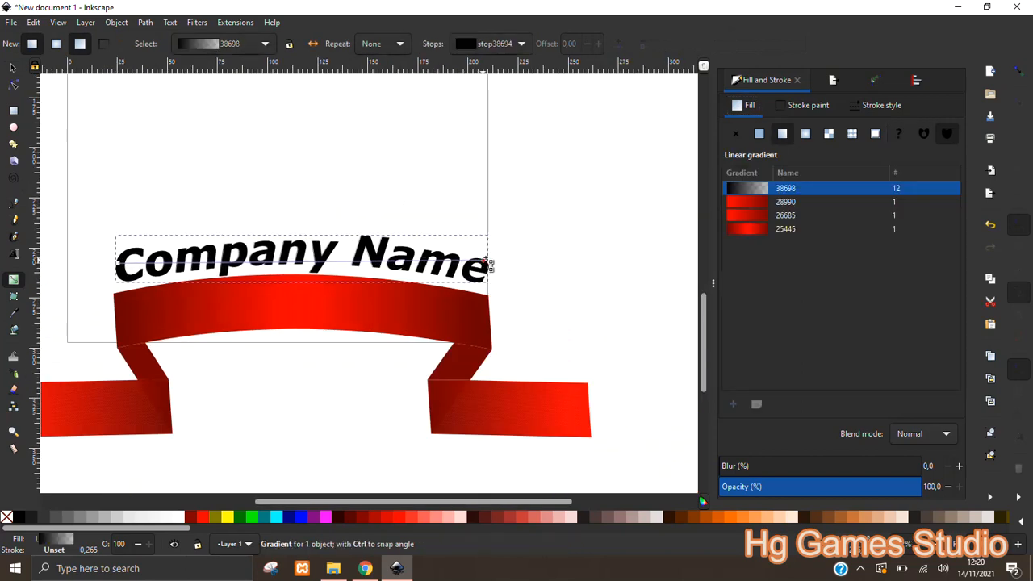
left_click(484, 268)
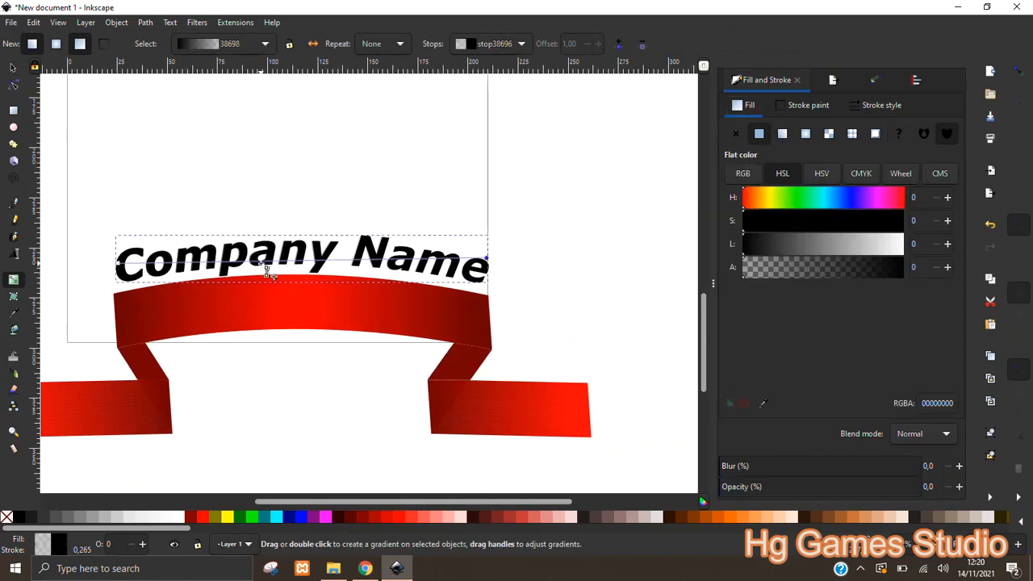
Set the lettering gradient's start stop to blue with hue 217, saturation 100 and lightness 37.
left_click(120, 265)
left_click(834, 245)
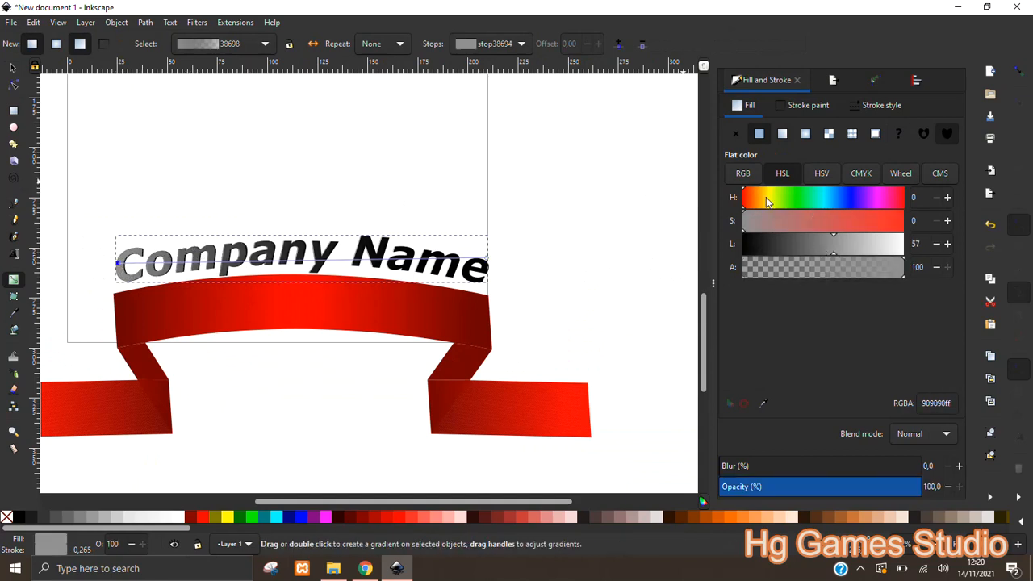
left_click(846, 198)
left_click_drag(847, 201, 906, 219)
left_click_drag(838, 246, 802, 257)
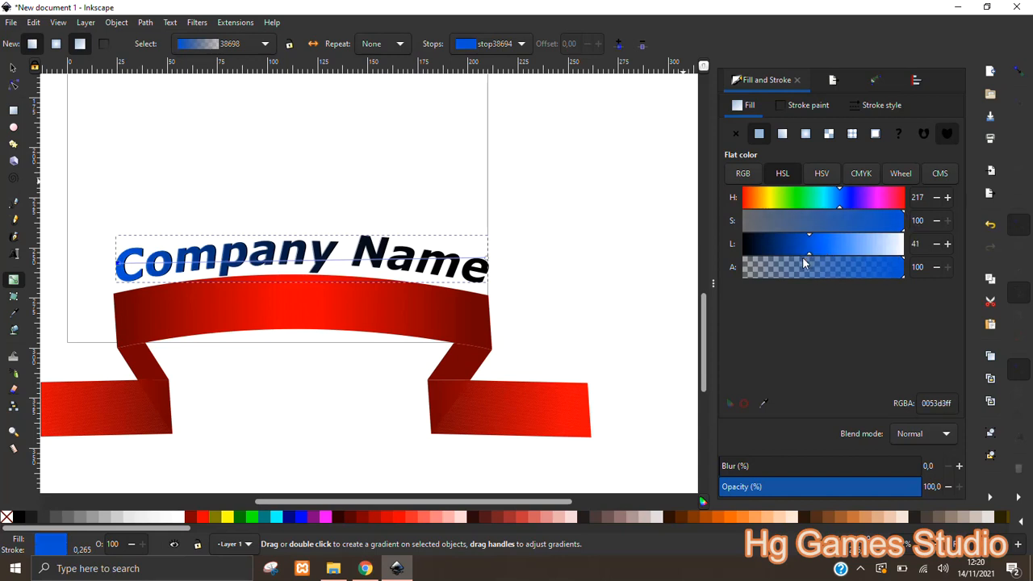
Give the gradient's end stop the same blue by sampling the color from the lettering's first letter.
left_click(488, 260)
left_click(762, 402)
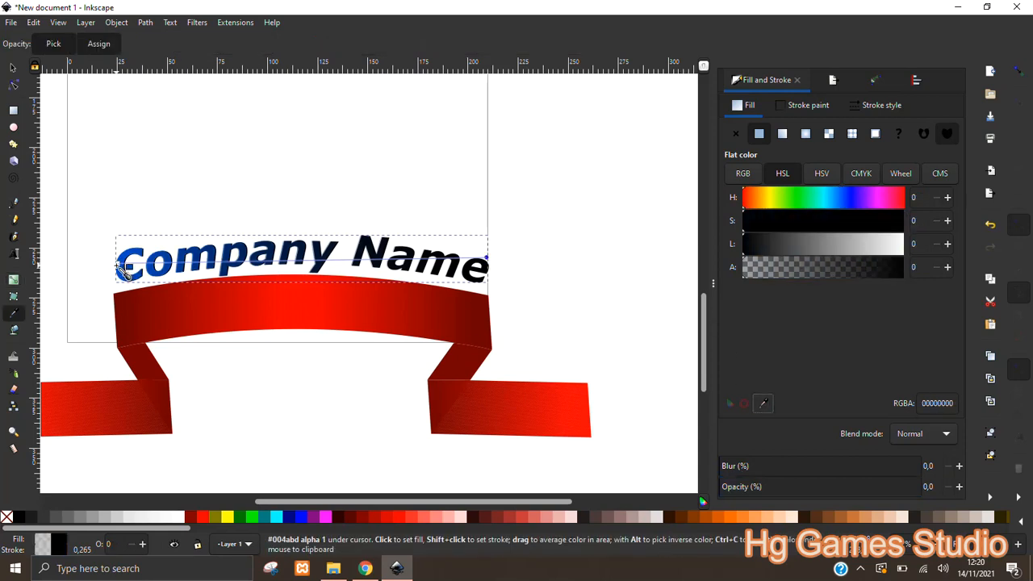
left_click(122, 271)
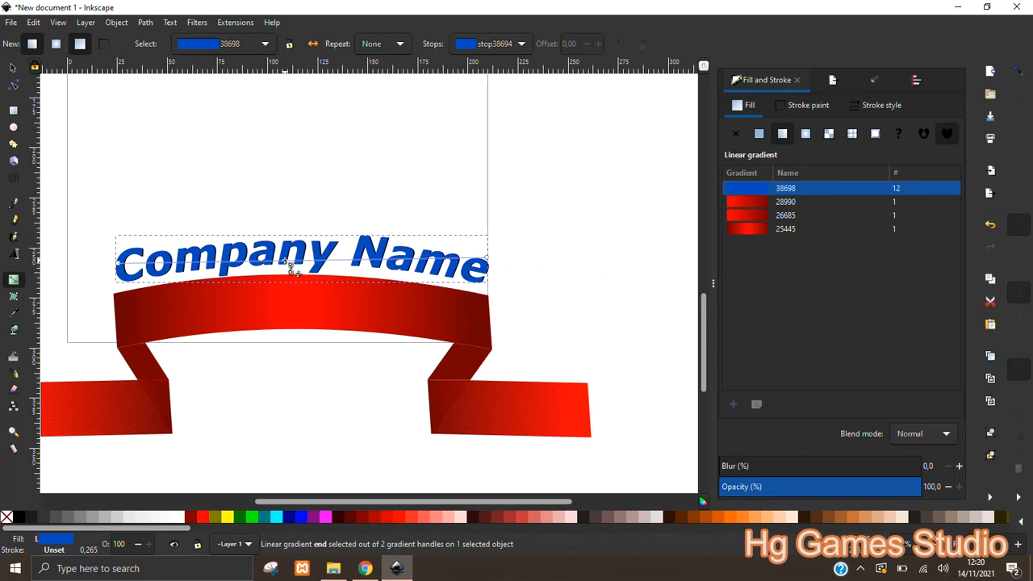
Add a stop midway along the lettering's gradient and darken the blue of the start stop.
double_click(285, 261)
left_click(119, 263)
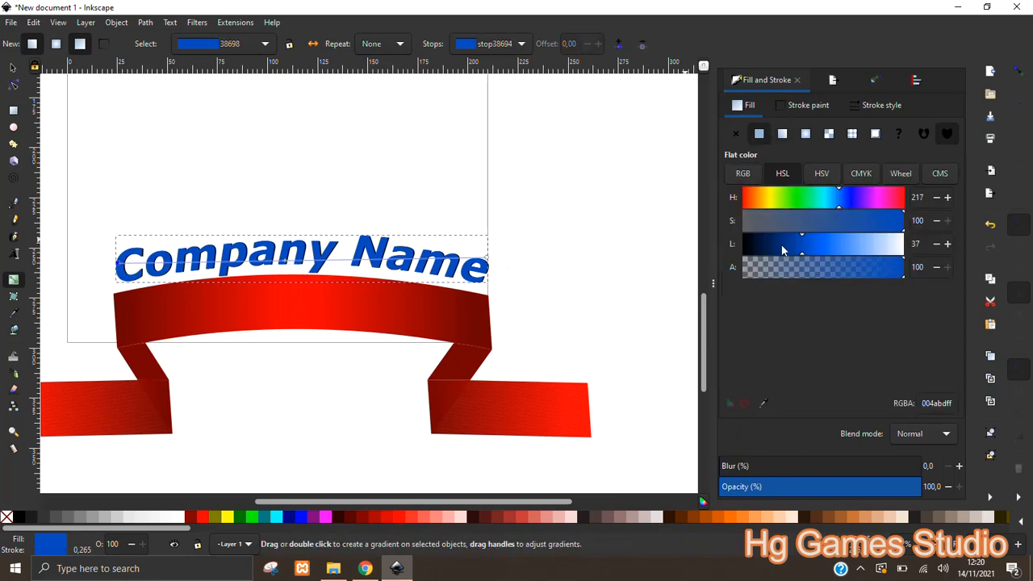
left_click(782, 245)
Darken the lettering gradient's end stop to very dark navy, and deepen the start stop to match.
left_click(489, 261)
left_click_drag(772, 242, 771, 256)
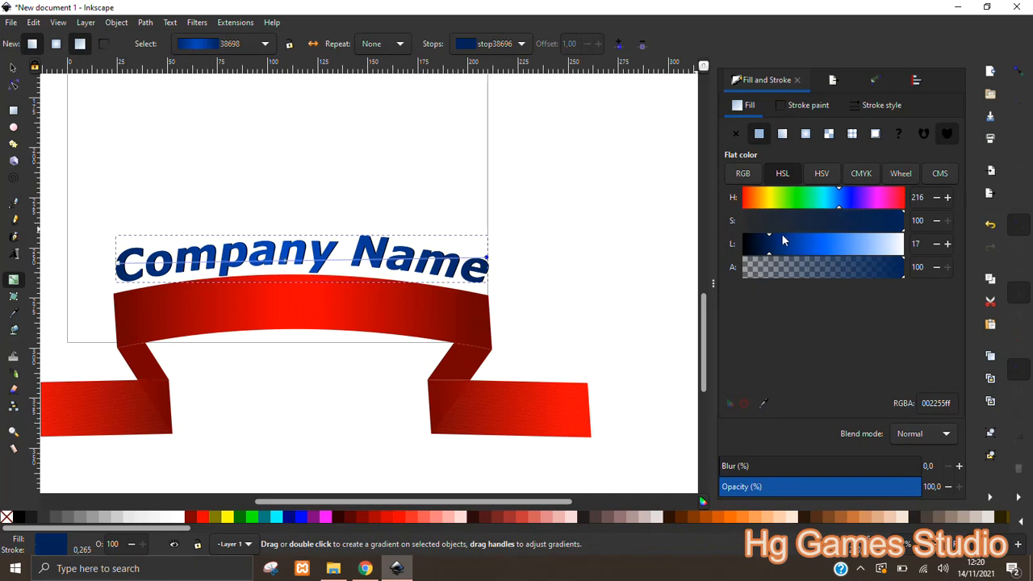
left_click(753, 250)
left_click(119, 264)
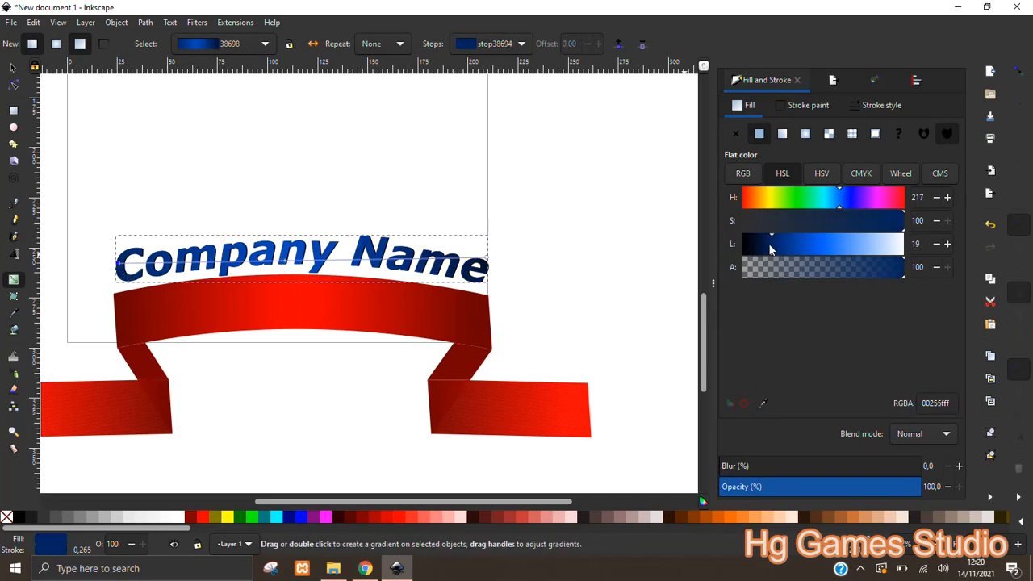
left_click(760, 246)
Draw a dark navy five-pointed star about 34 mm wide on the left part of the arched band.
left_click(15, 68)
left_click(345, 186)
scroll(383, 180, "down", 3)
scroll(387, 234, "up", 1)
scroll(276, 238, "up", 1)
mouse_move(349, 262)
left_mouse_down()
mouse_move(309, 283)
mouse_move(311, 298)
mouse_move(286, 266)
mouse_move(363, 263)
left_mouse_up()
left_click(14, 145)
left_click(13, 68)
Duplicate the star and center the copy horizontally on the arched band.
key("ctrl+d")
left_click(489, 237, "shift")
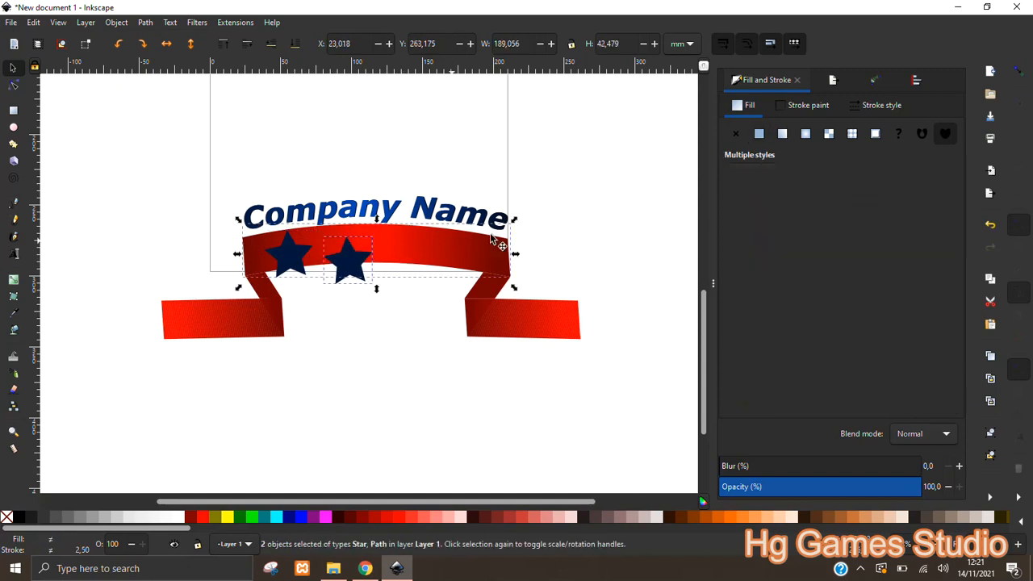
left_click(917, 80)
left_click(865, 138)
Place another copy of the star on the right part of the band, level with the left star.
left_click(387, 270)
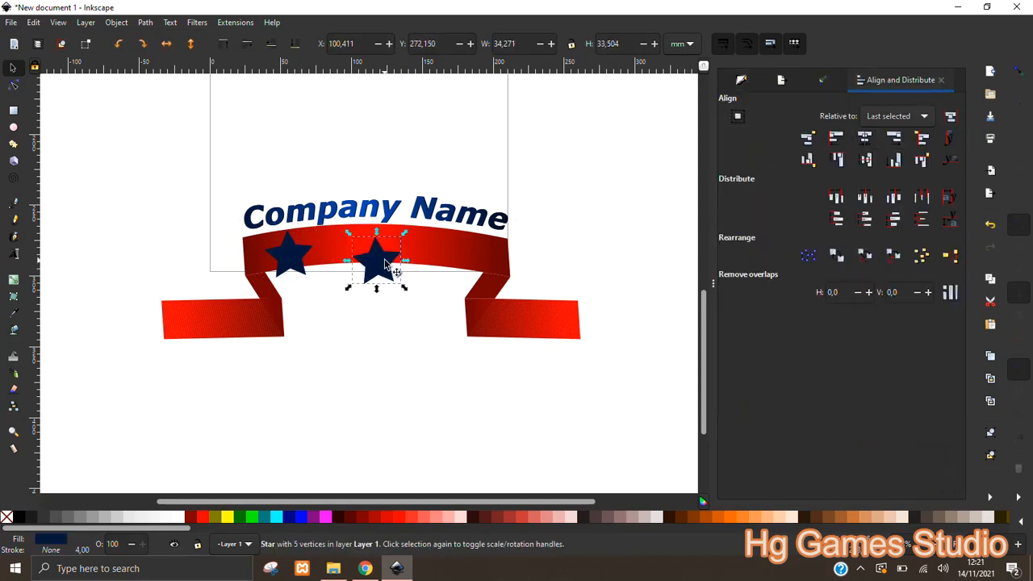
left_click_drag(387, 269, 474, 260)
left_click(303, 256, "shift")
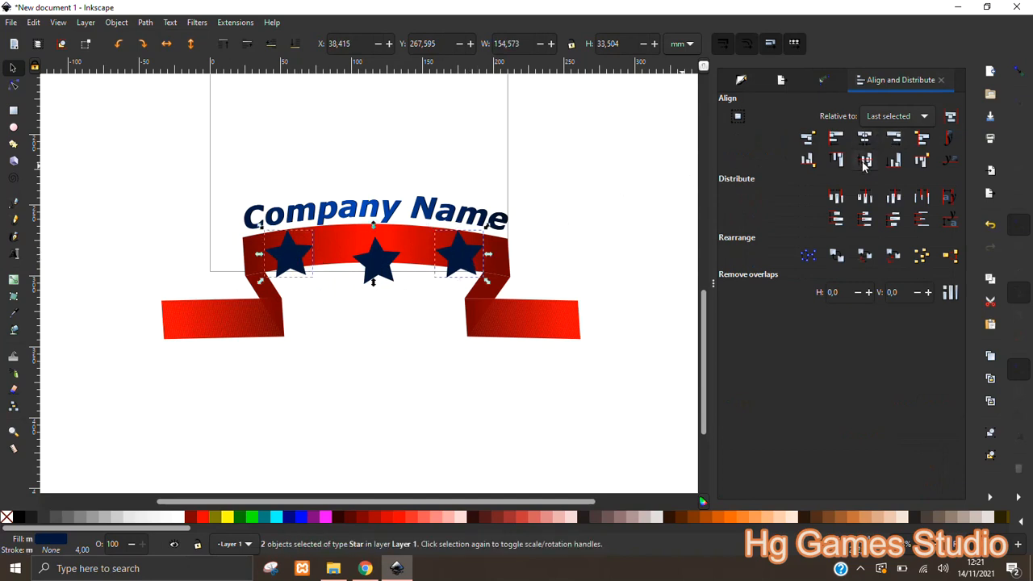
left_click(865, 139)
key("ctrl+z")
left_click(535, 276)
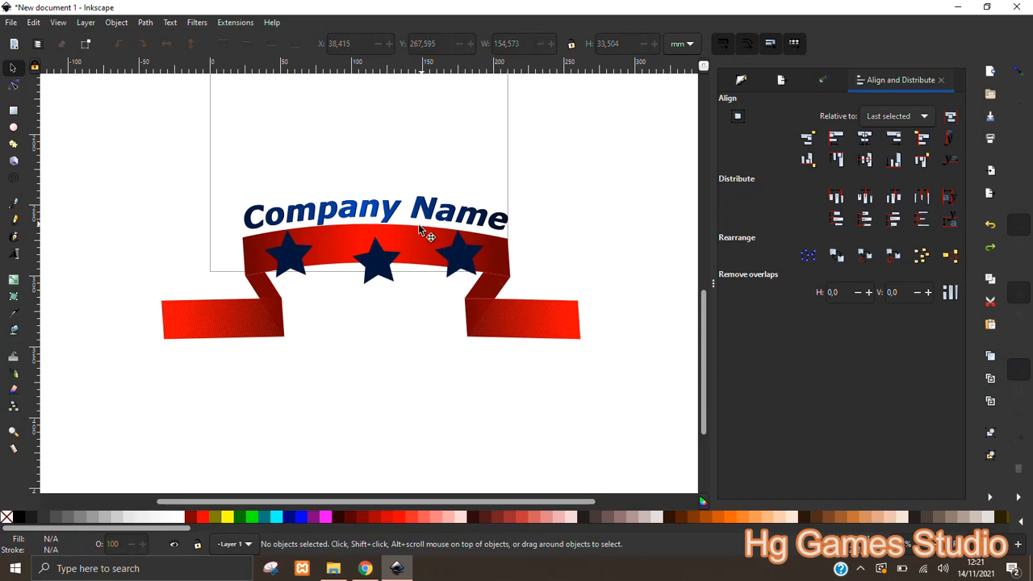
Rotate the middle star slightly clockwise so that it stands upright.
left_click(378, 267)
scroll(378, 273, "up", 2)
left_click(373, 271)
left_click_drag(419, 303, 416, 304)
key("Escape")
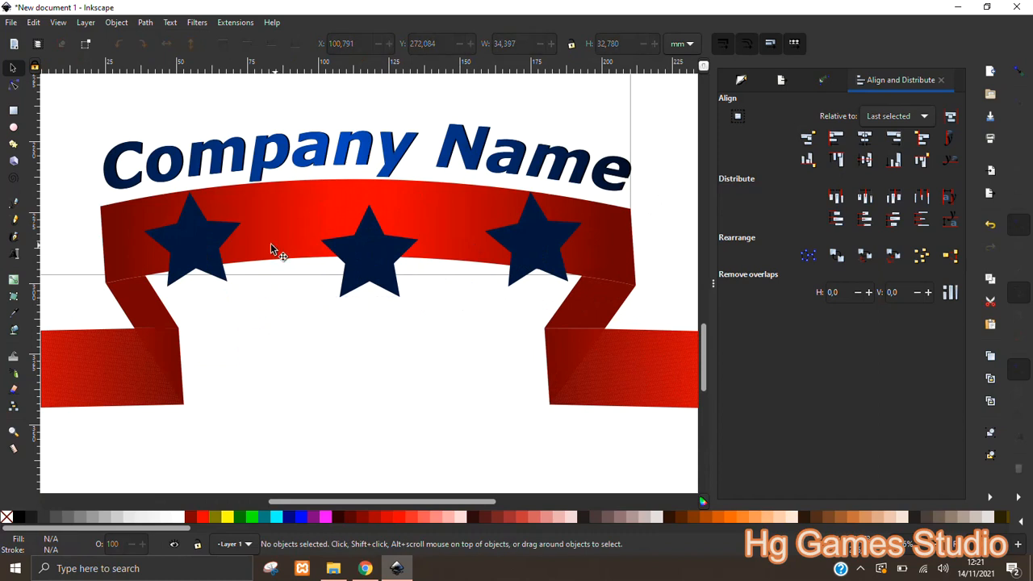
Rotate the right star about 6° clockwise to follow the band's curve, and clear the selection.
left_click(528, 258)
left_click(542, 262)
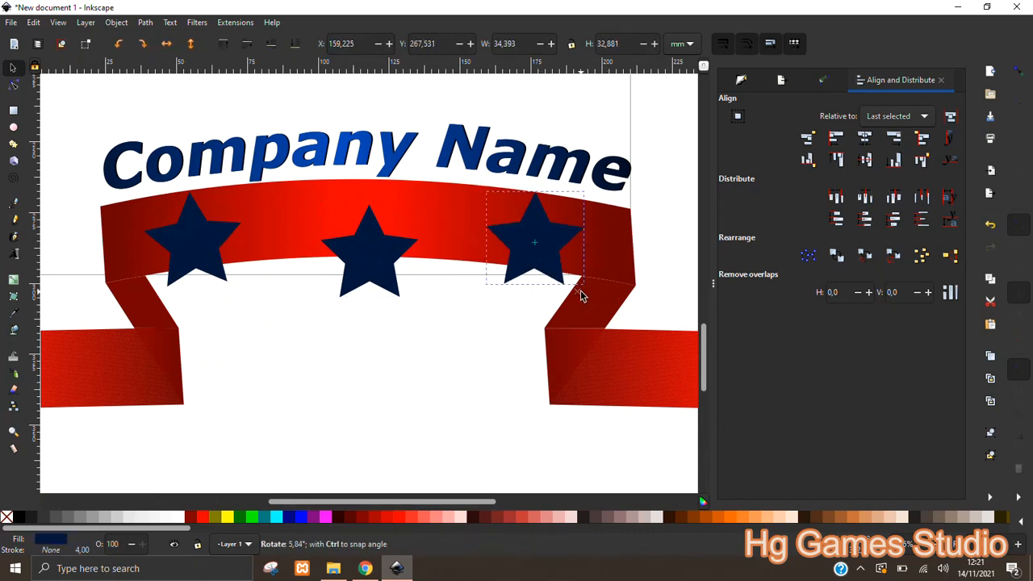
left_click(190, 250)
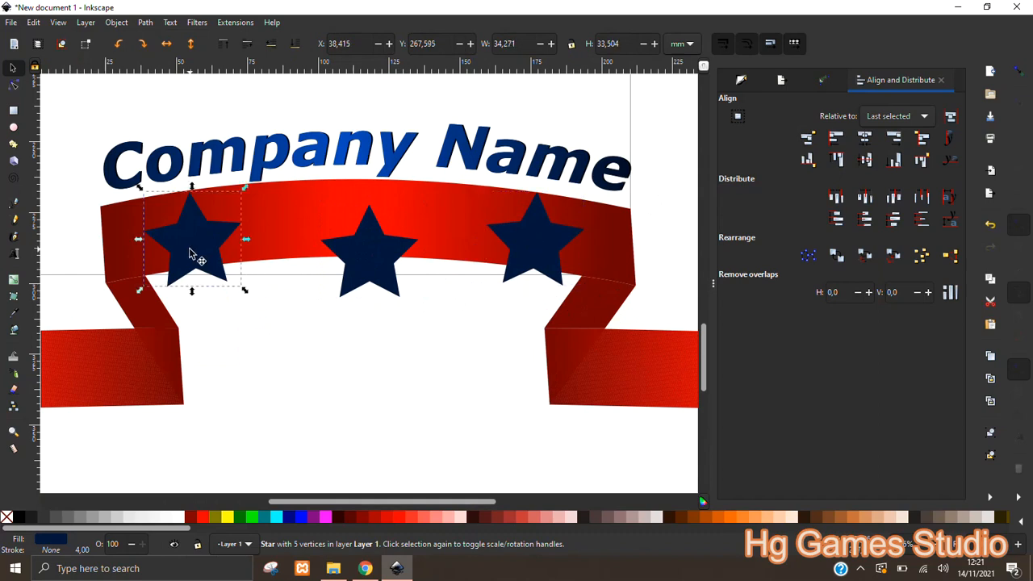
left_click(306, 339)
scroll(431, 313, "down", 2)
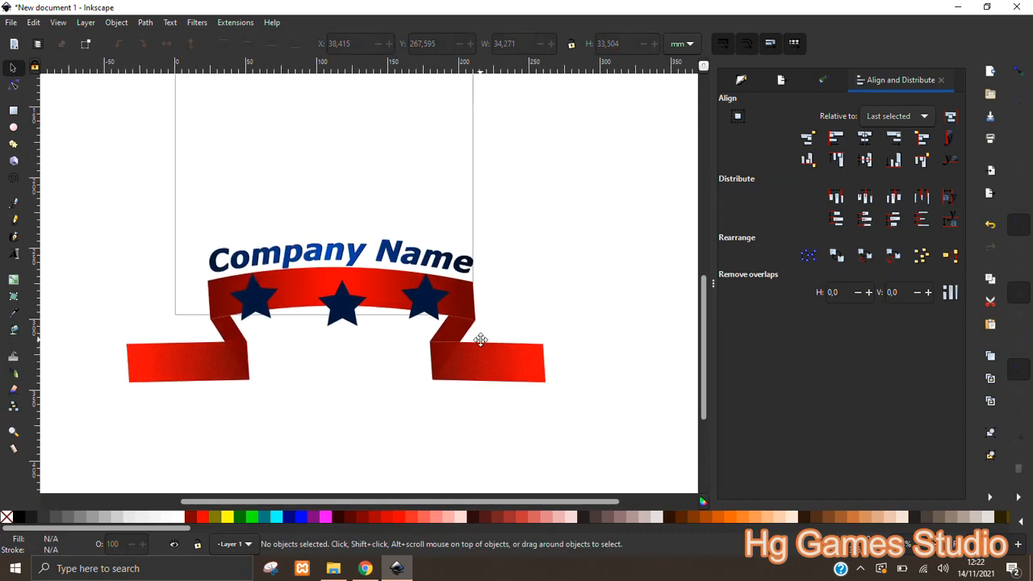